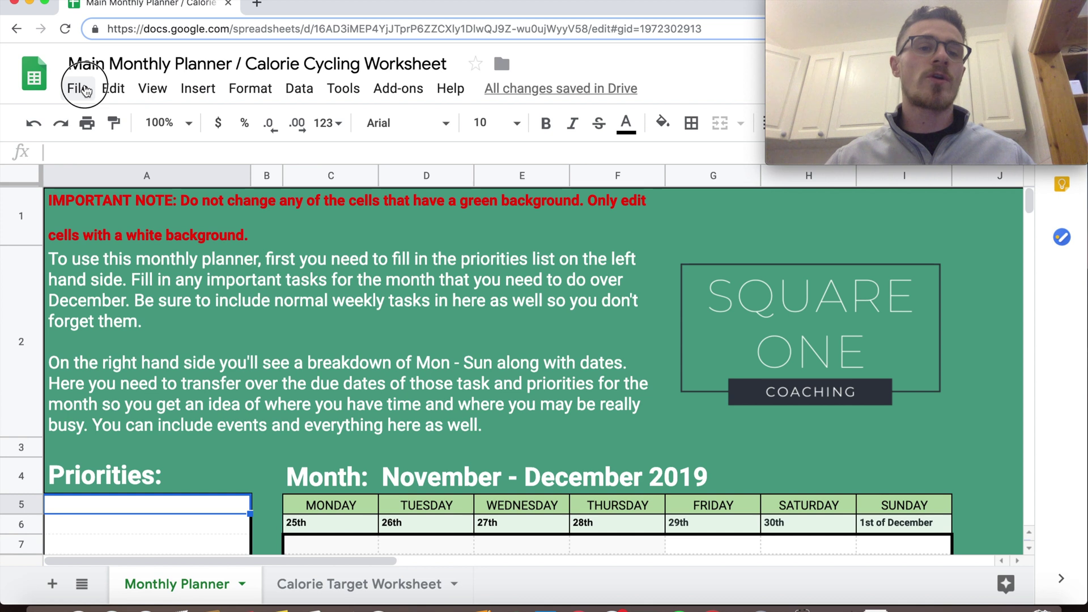
{"action": "left_click", "coordinate": [85, 91]}
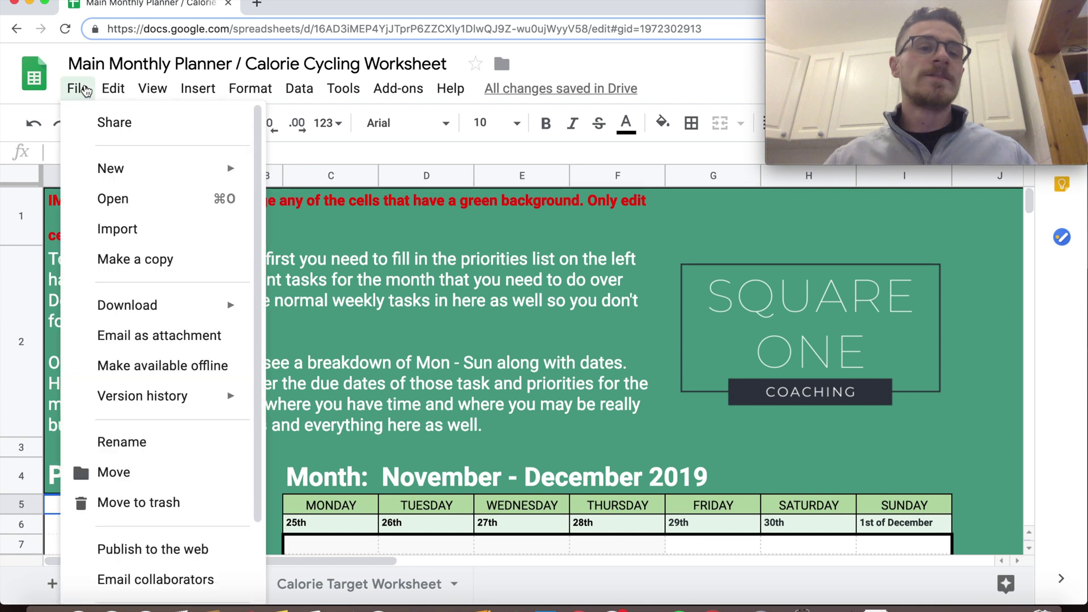
{"action": "left_click", "coordinate": [175, 262]}
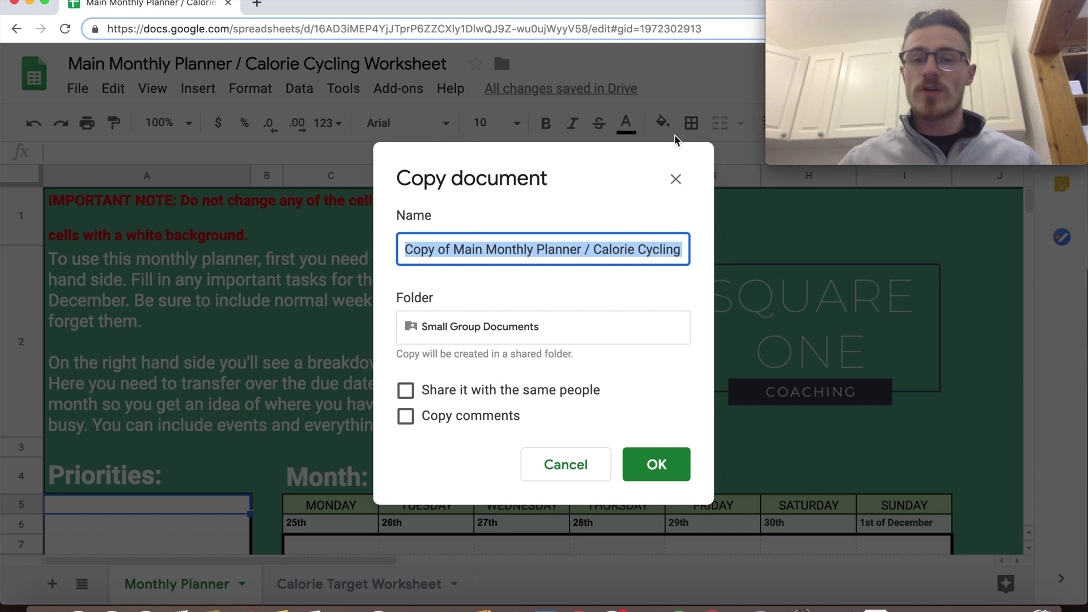
{"action": "left_click", "coordinate": [675, 179]}
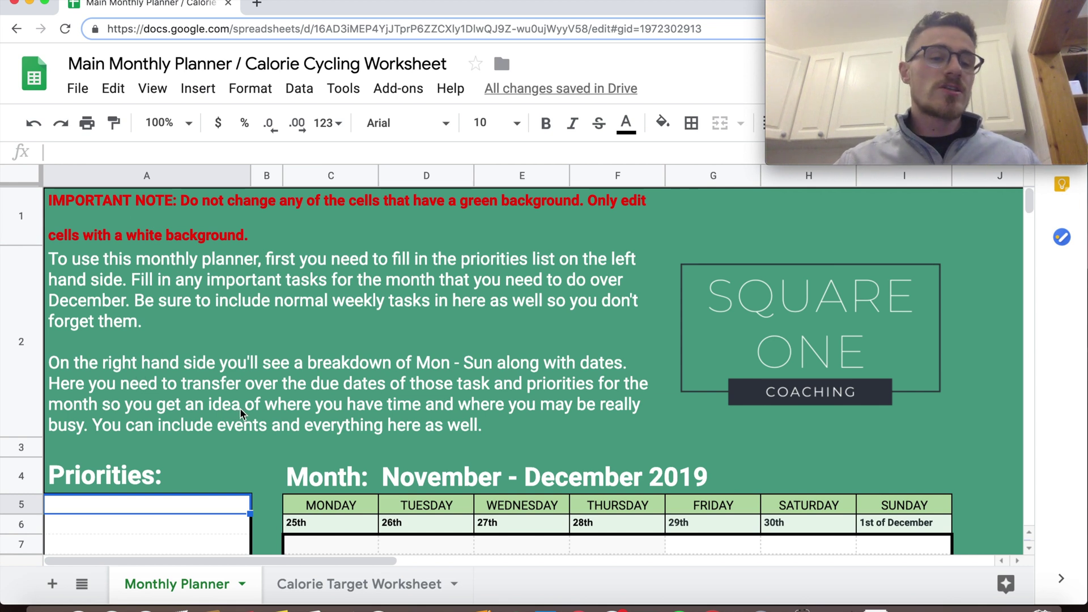
Step: Examine the Monthly Planner sheet's instructions, priorities list and November - December 2019 calendar
{"action": "scroll", "coordinate": [223, 244], "scroll_direction": "down", "scroll_amount": 5}
{"action": "scroll", "coordinate": [427, 368], "scroll_direction": "up", "scroll_amount": 2}
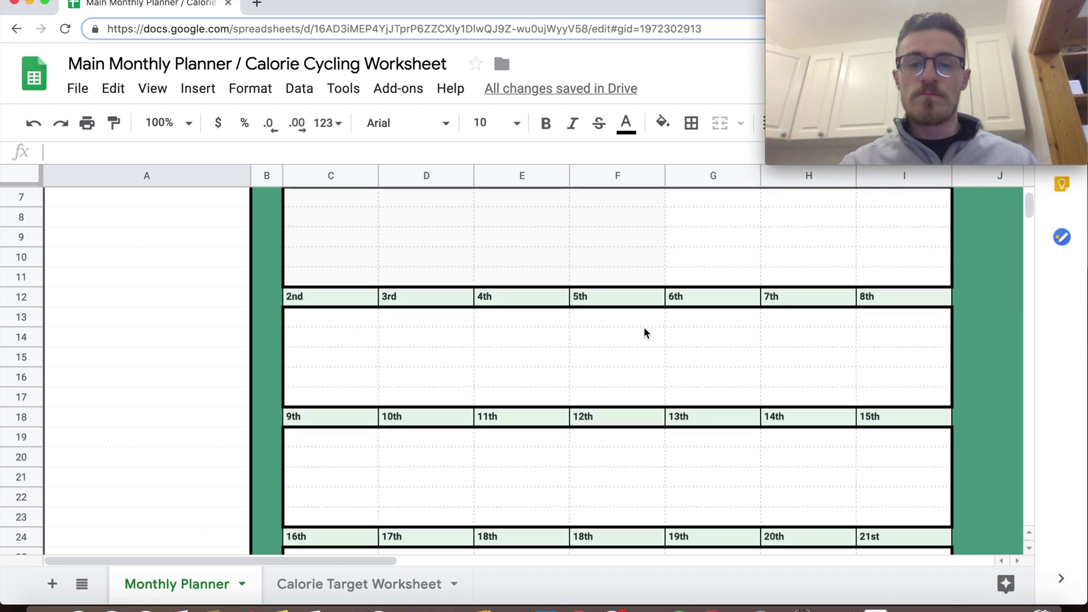
{"action": "scroll", "coordinate": [626, 366], "scroll_direction": "up", "scroll_amount": 4}
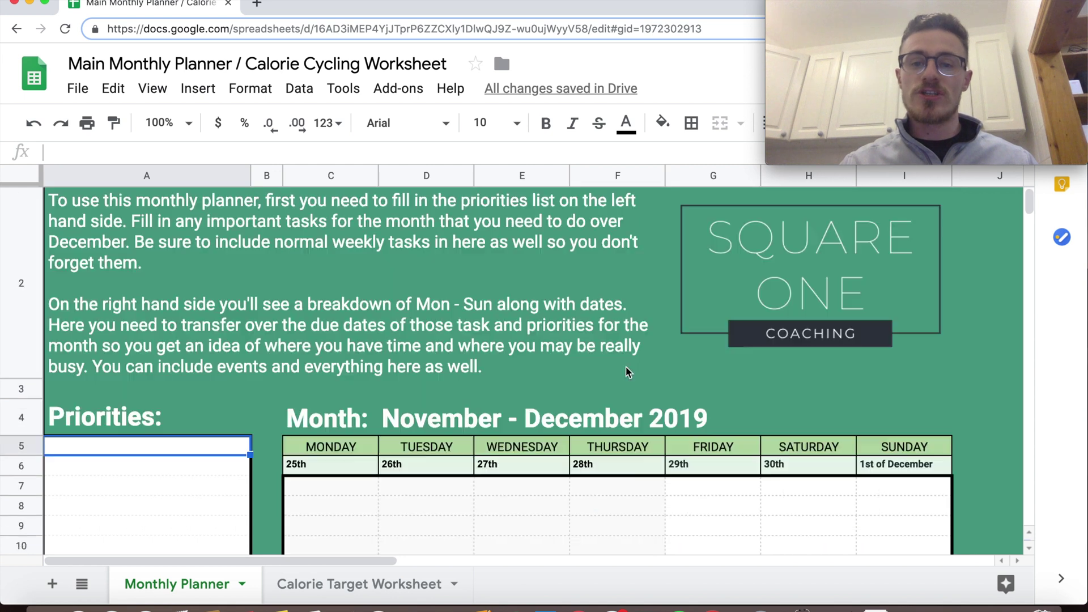
{"action": "scroll", "coordinate": [626, 371], "scroll_direction": "down", "scroll_amount": 3}
{"action": "scroll", "coordinate": [626, 372], "scroll_direction": "up", "scroll_amount": 4}
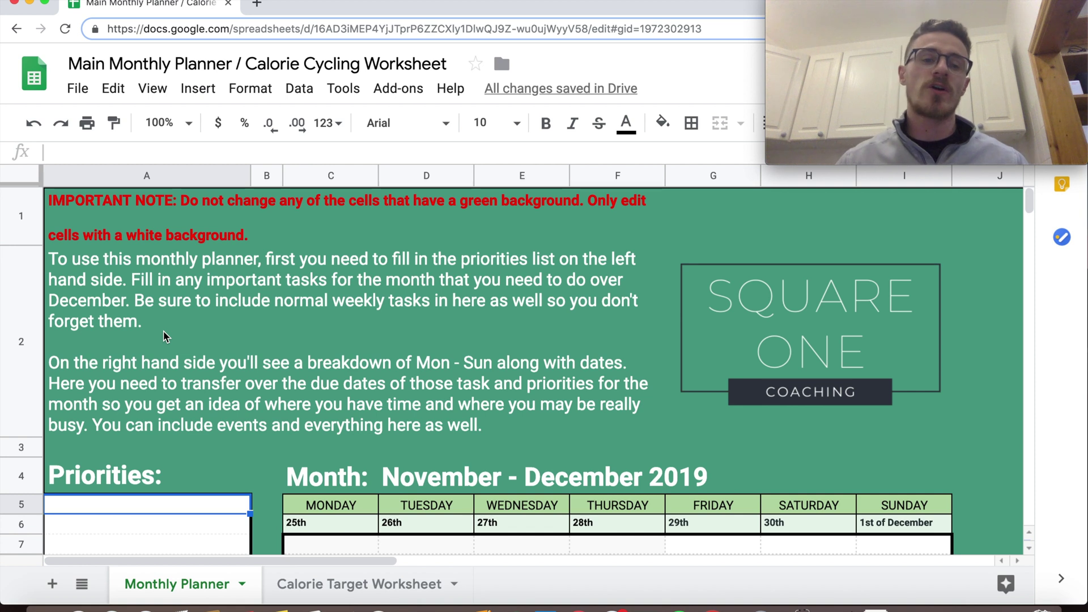
{"action": "scroll", "coordinate": [163, 371], "scroll_direction": "down", "scroll_amount": 5}
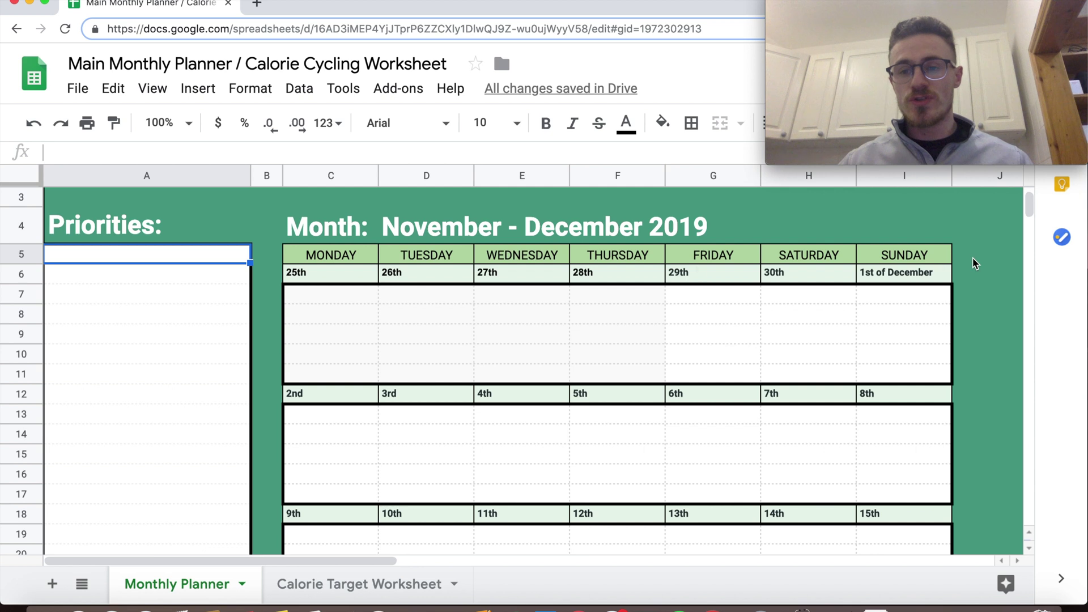
{"action": "scroll", "coordinate": [597, 272], "scroll_direction": "up", "scroll_amount": 5}
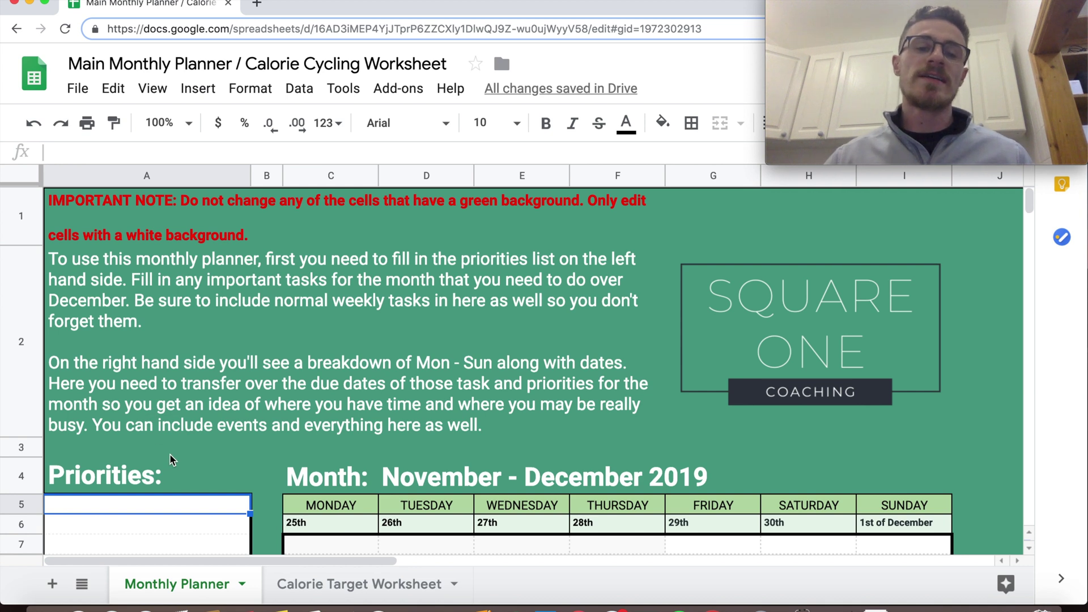
Step: Enter "meal prep" and "training mon , wed, fri" as the first two entries in the Priorities list
{"action": "scroll", "coordinate": [171, 460], "scroll_direction": "down", "scroll_amount": 1}
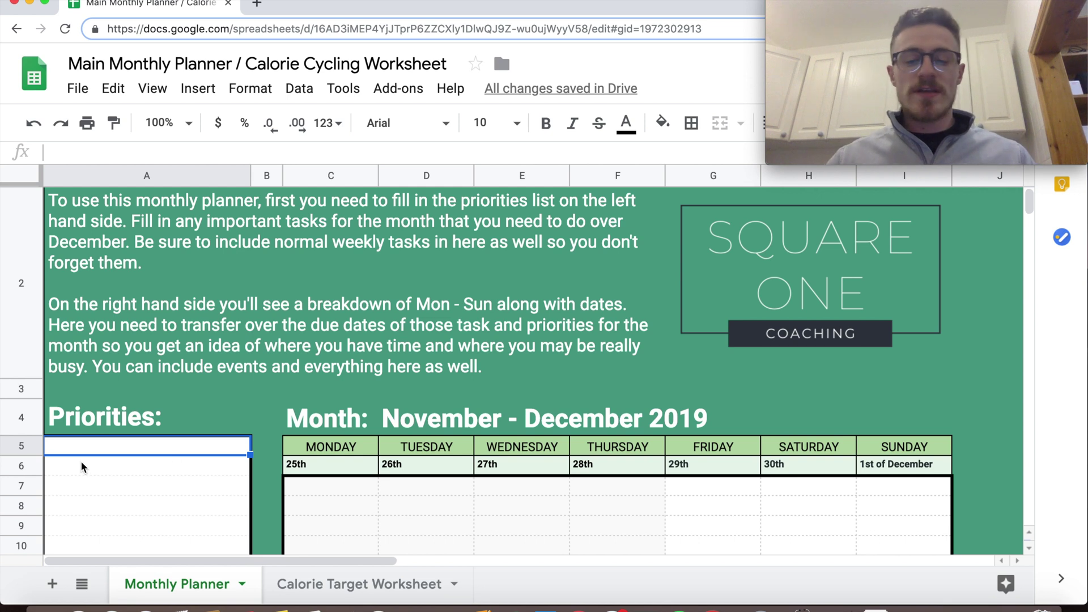
{"action": "type", "text": "meal prep"}
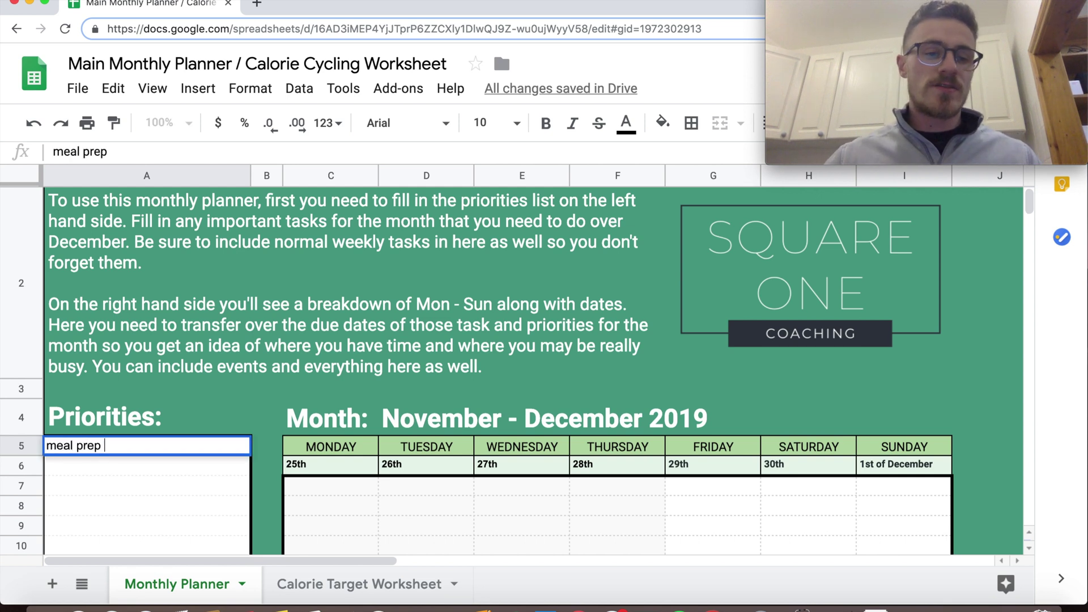
{"action": "key", "text": "Return"}
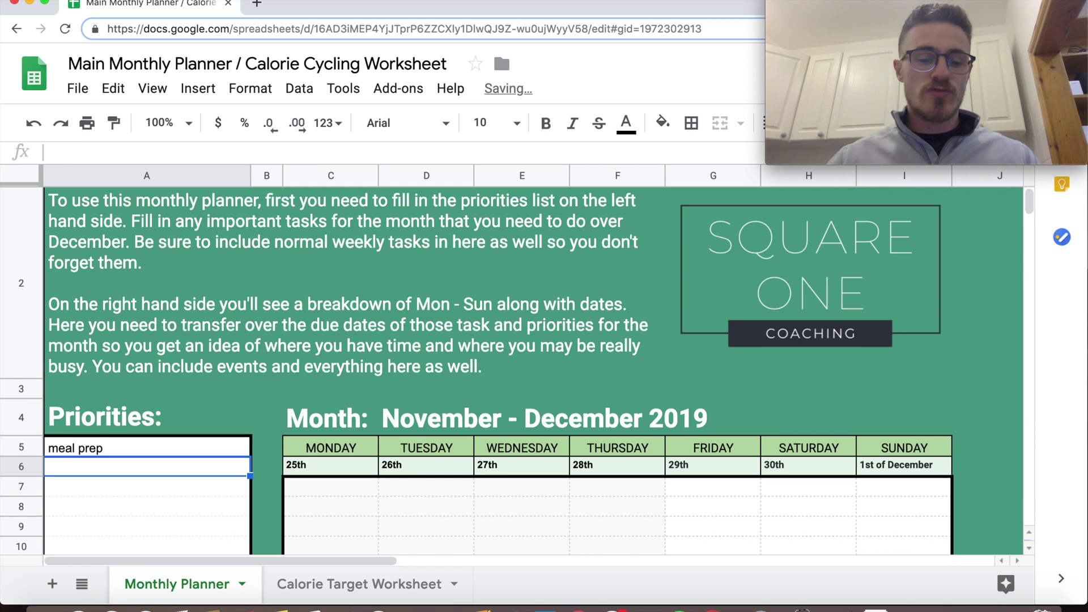
{"action": "type", "text": "training "}
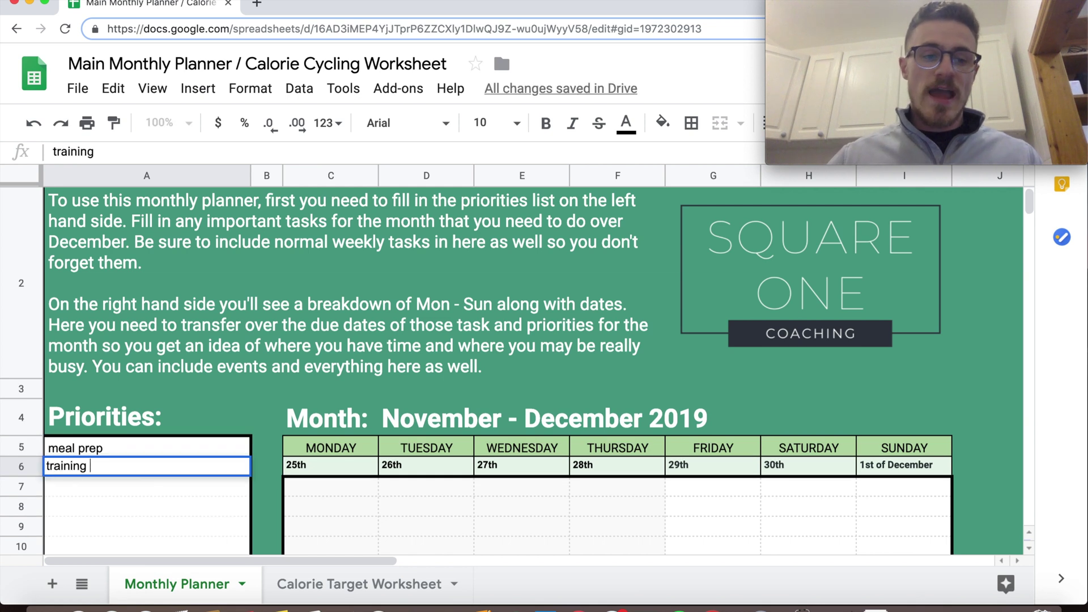
{"action": "type", "text": "mon , wed, fri"}
{"action": "scroll", "coordinate": [463, 441], "scroll_direction": "down", "scroll_amount": 3}
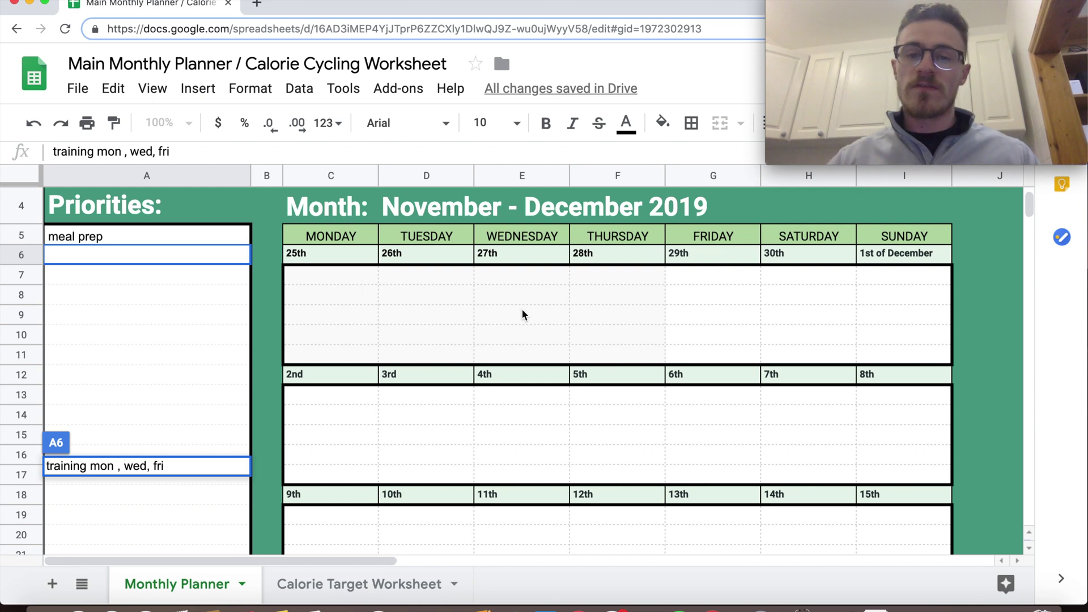
Step: Add "dinner 06/12" as the third entry in the Priorities list, in cell A7
{"action": "left_click", "coordinate": [51, 274]}
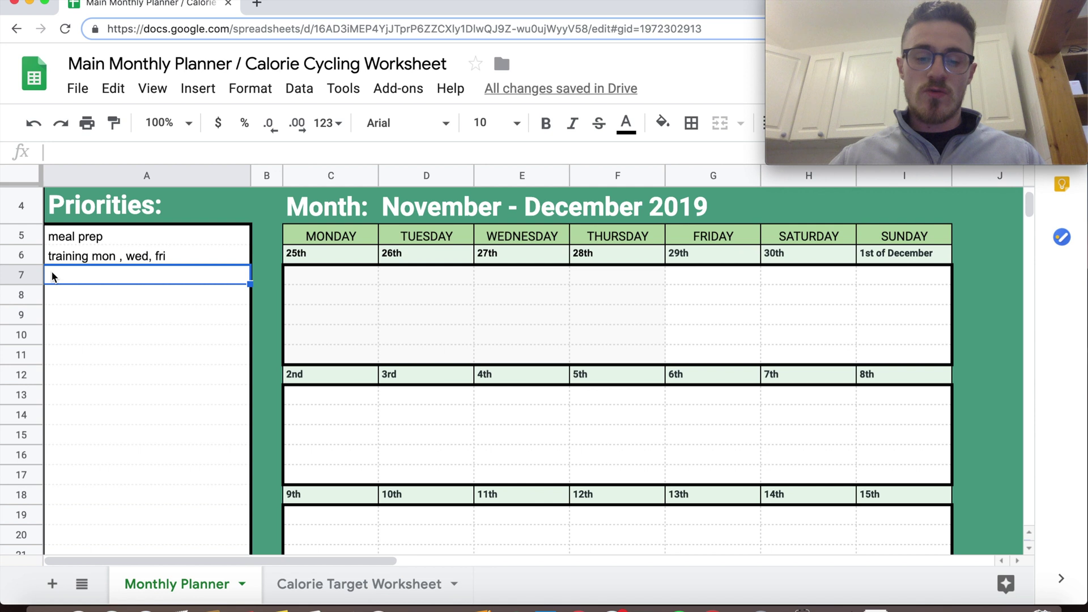
{"action": "type", "text": "dinner"}
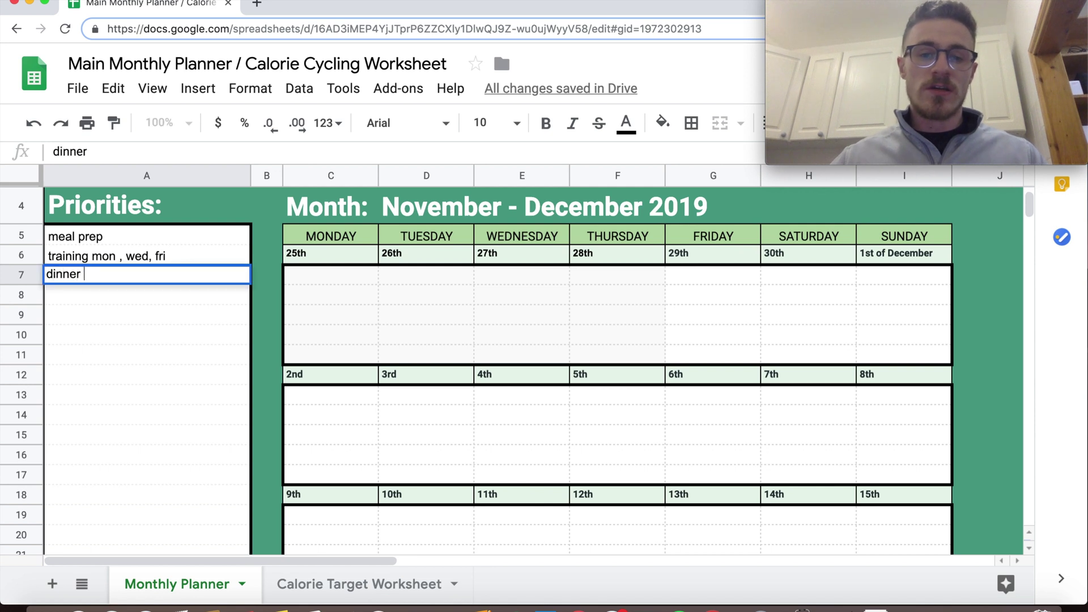
{"action": "type", "text": " 06/12"}
{"action": "key", "text": "BackSpace"}
{"action": "type", "text": "12"}
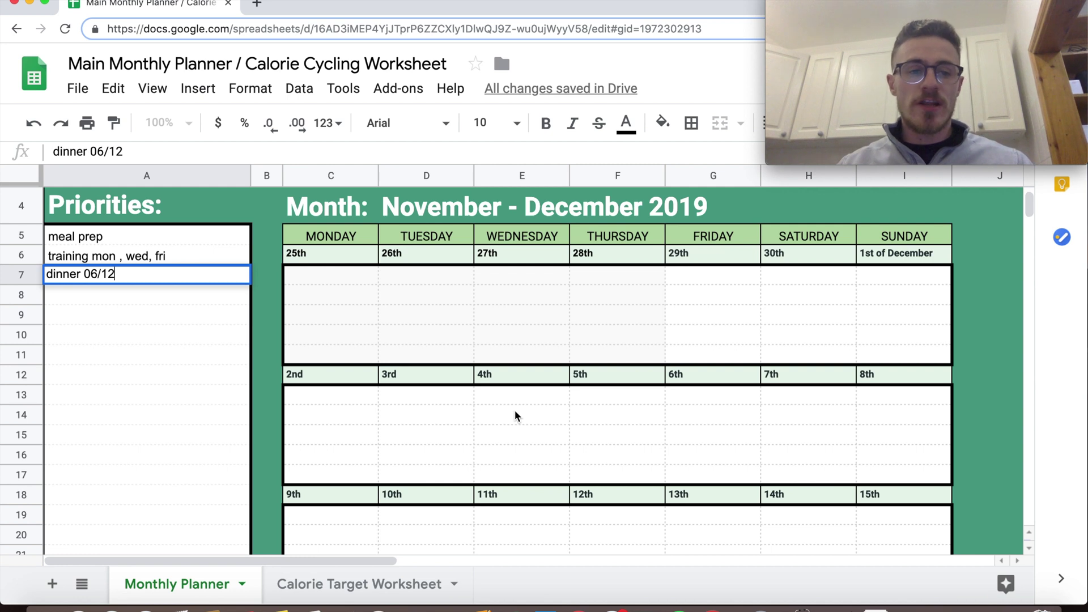
Step: Enter "dinner" in the calendar in cell G14 for Friday the 6th and in cell C19 for Monday the 9th
{"action": "scroll", "coordinate": [514, 416], "scroll_direction": "down", "scroll_amount": 1}
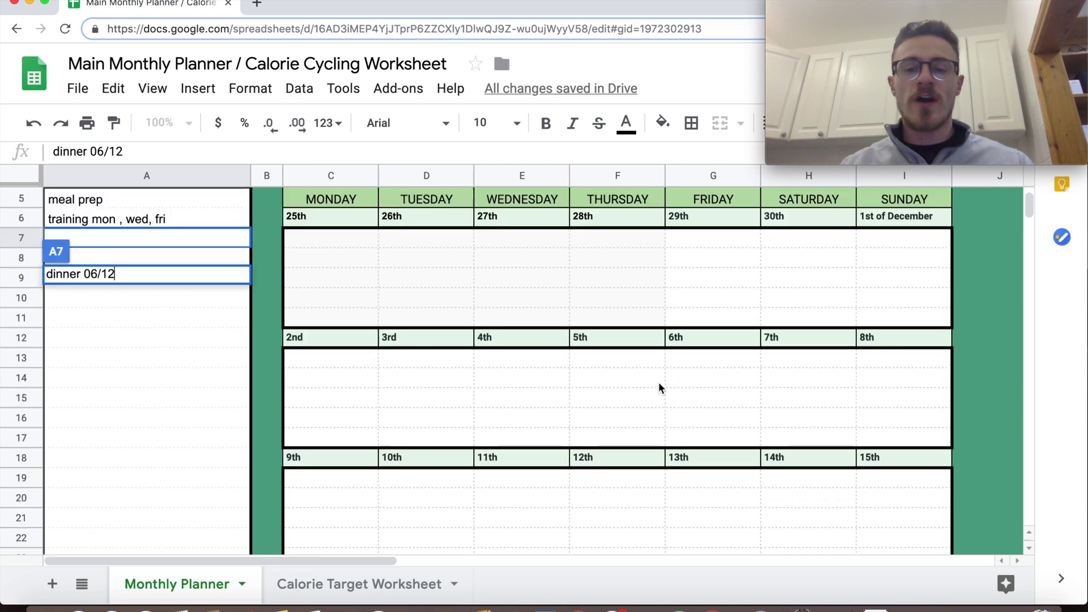
{"action": "left_click", "coordinate": [715, 374]}
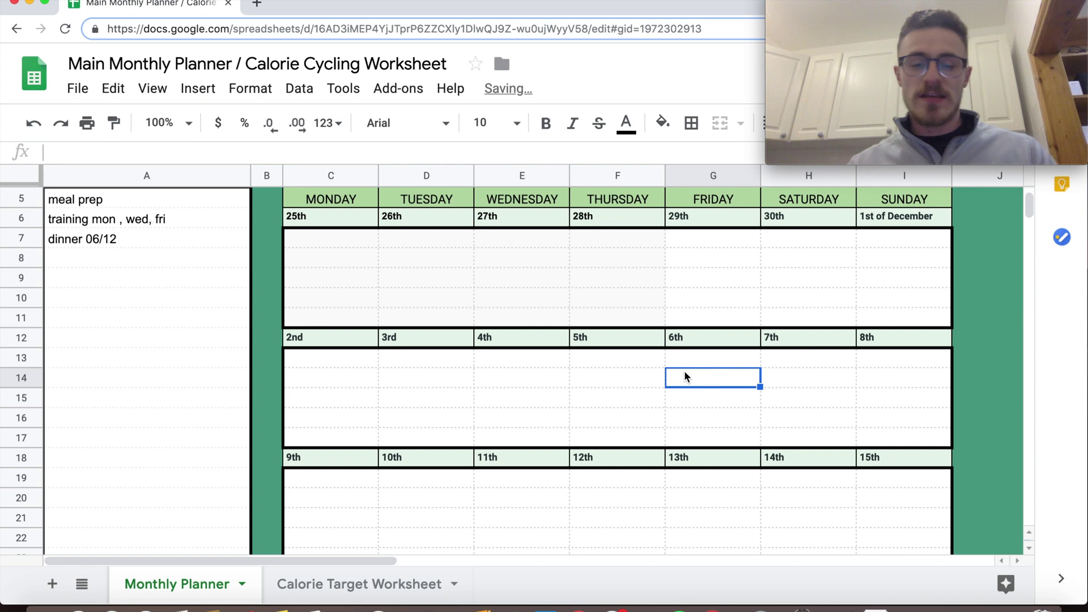
{"action": "type", "text": "dinner"}
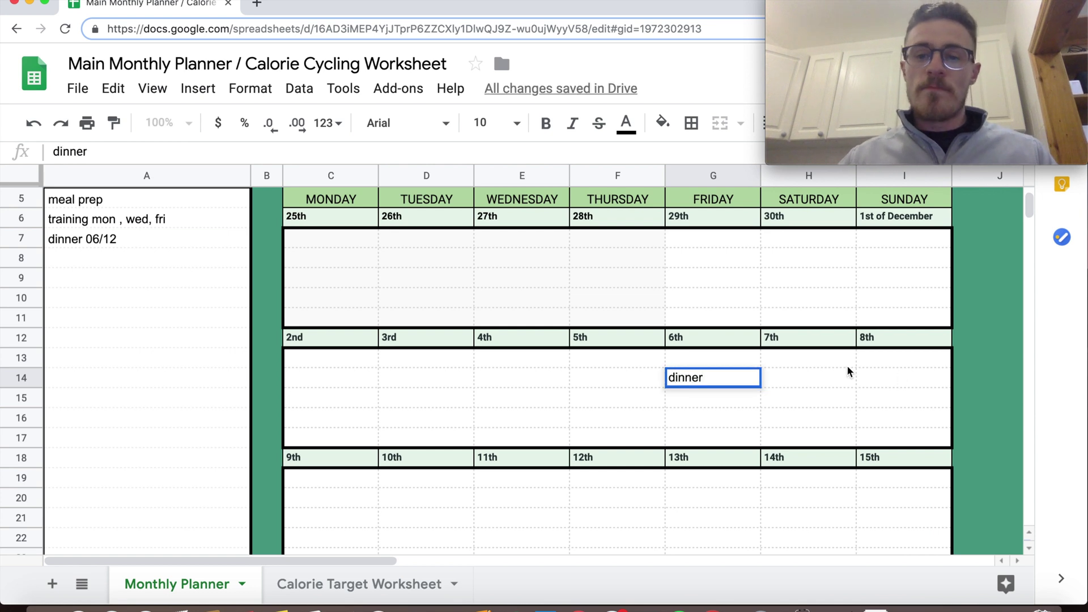
{"action": "left_click", "coordinate": [833, 358]}
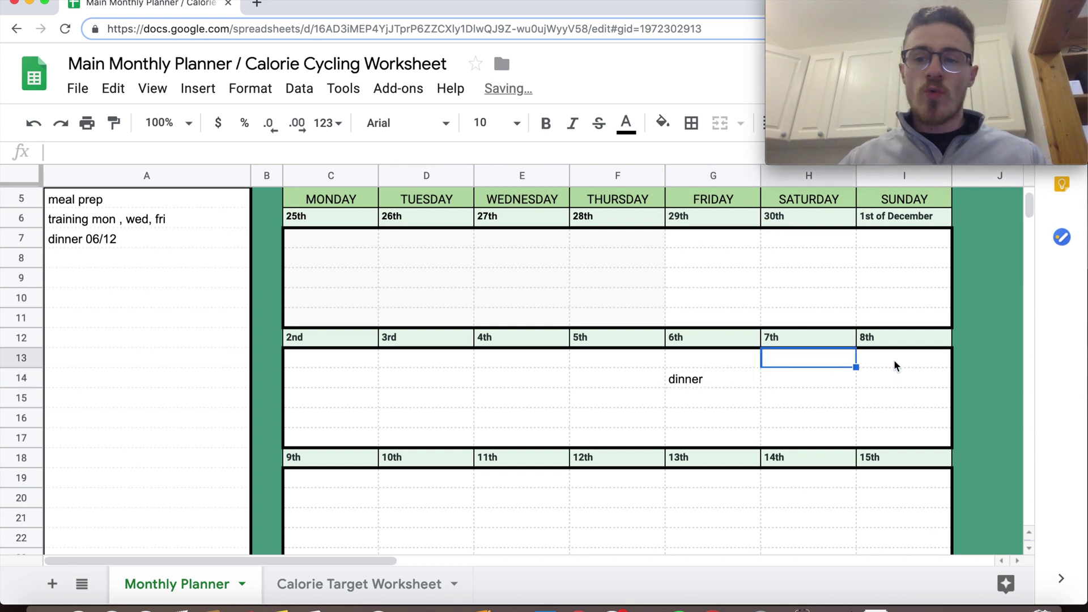
{"action": "left_click", "coordinate": [339, 482]}
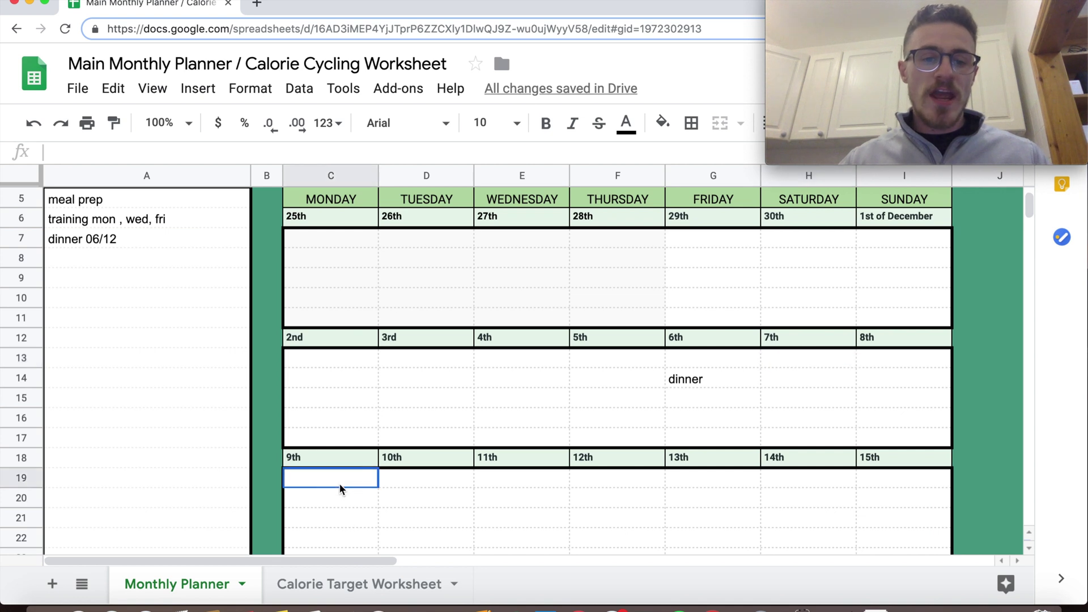
{"action": "type", "text": "dinner"}
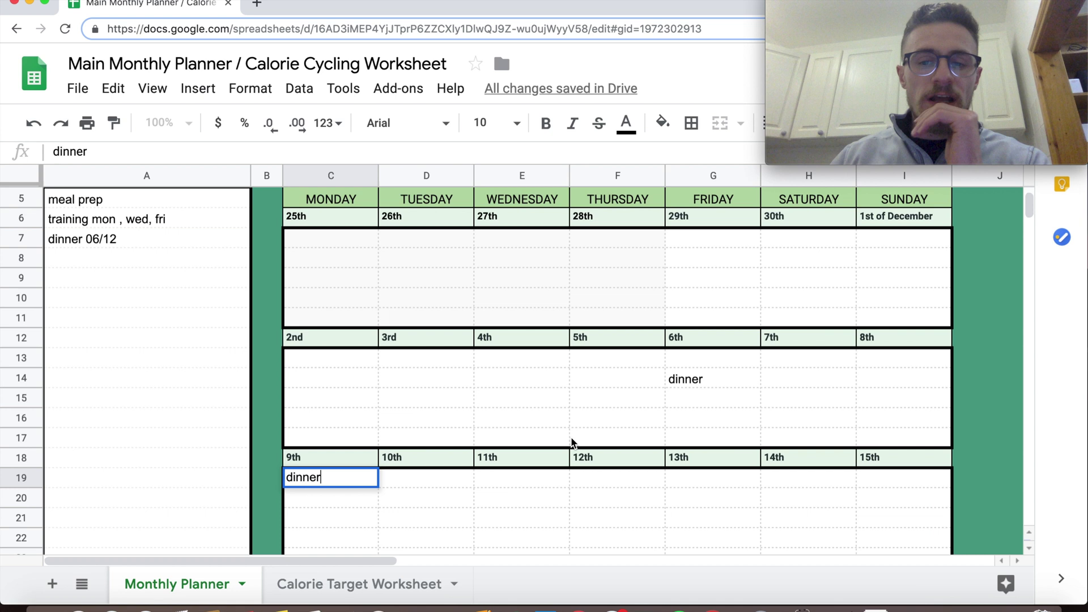
{"action": "scroll", "coordinate": [451, 422], "scroll_direction": "down", "scroll_amount": 1}
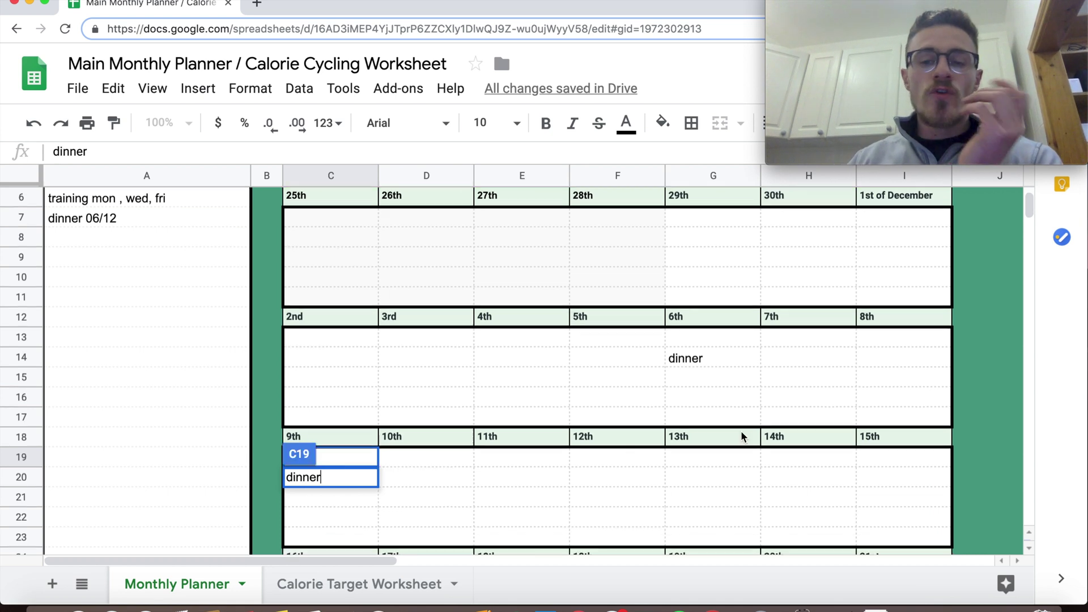
{"action": "scroll", "coordinate": [740, 431], "scroll_direction": "down", "scroll_amount": 2}
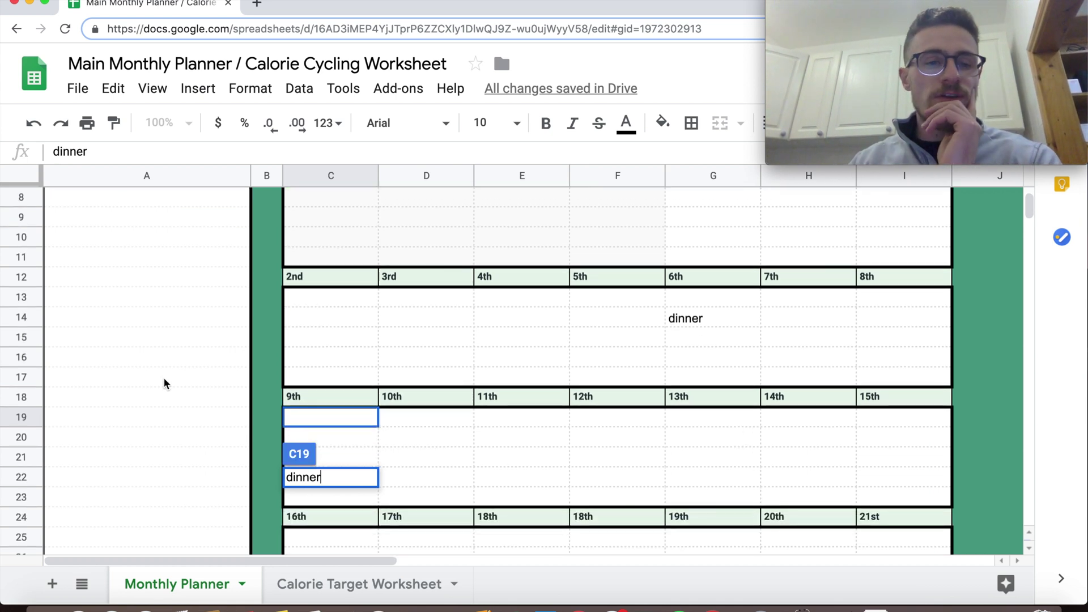
{"action": "scroll", "coordinate": [165, 383], "scroll_direction": "up", "scroll_amount": 2}
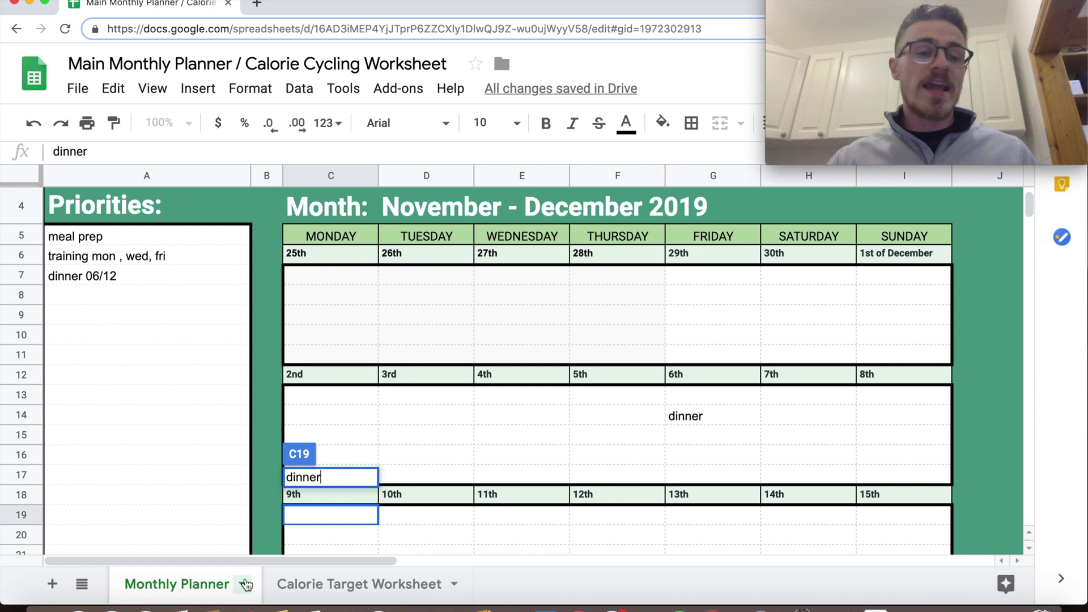
Step: Look over the Calorie Target Worksheet and return to the Monthly Planner to review the dinners in the calendar
{"action": "left_click", "coordinate": [336, 586]}
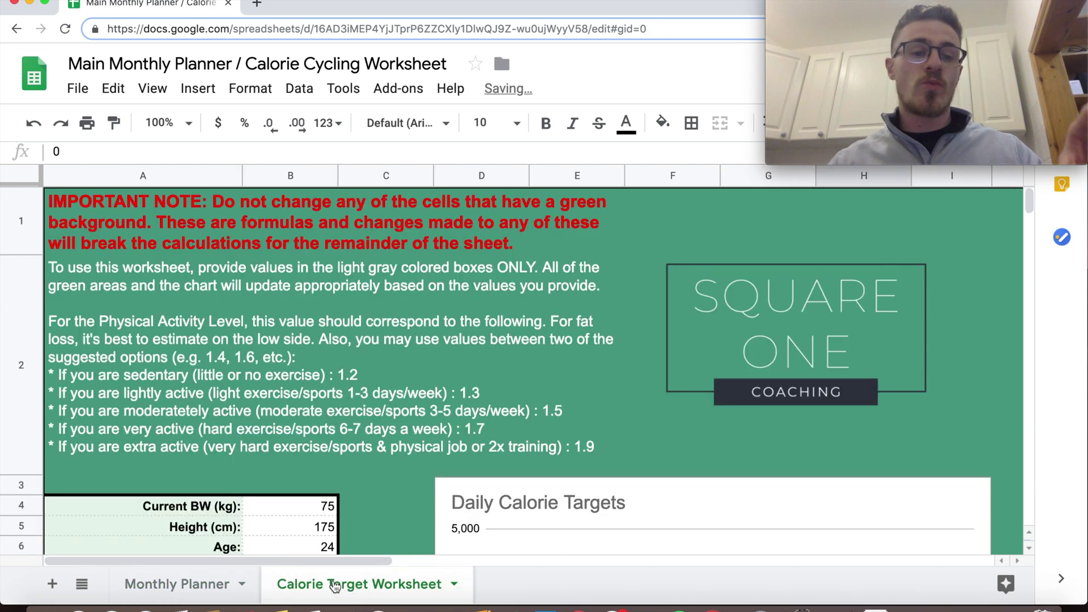
{"action": "left_click", "coordinate": [181, 585]}
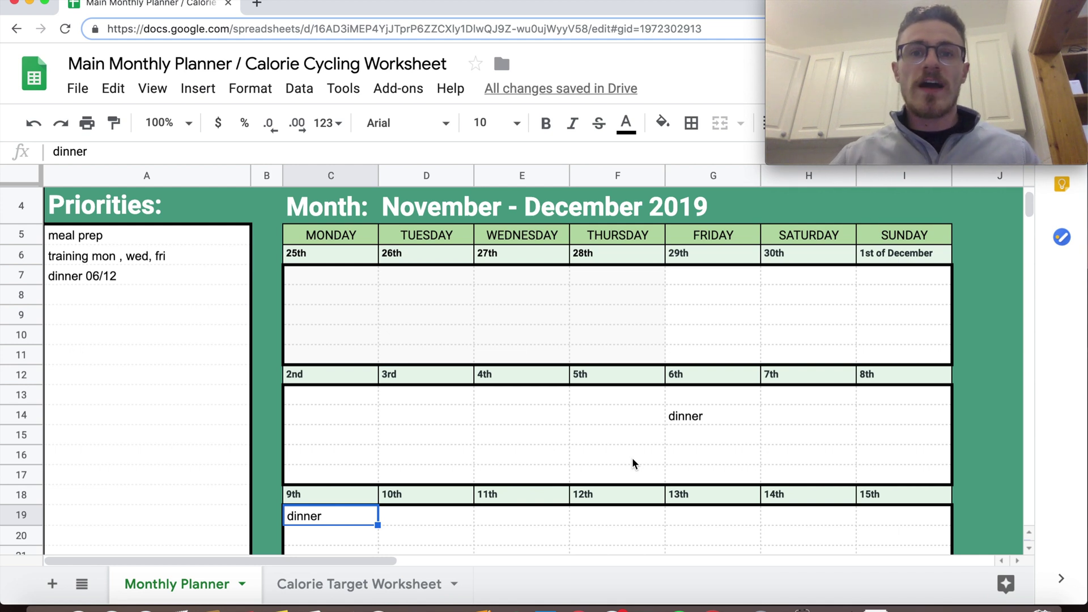
{"action": "left_click", "coordinate": [395, 595]}
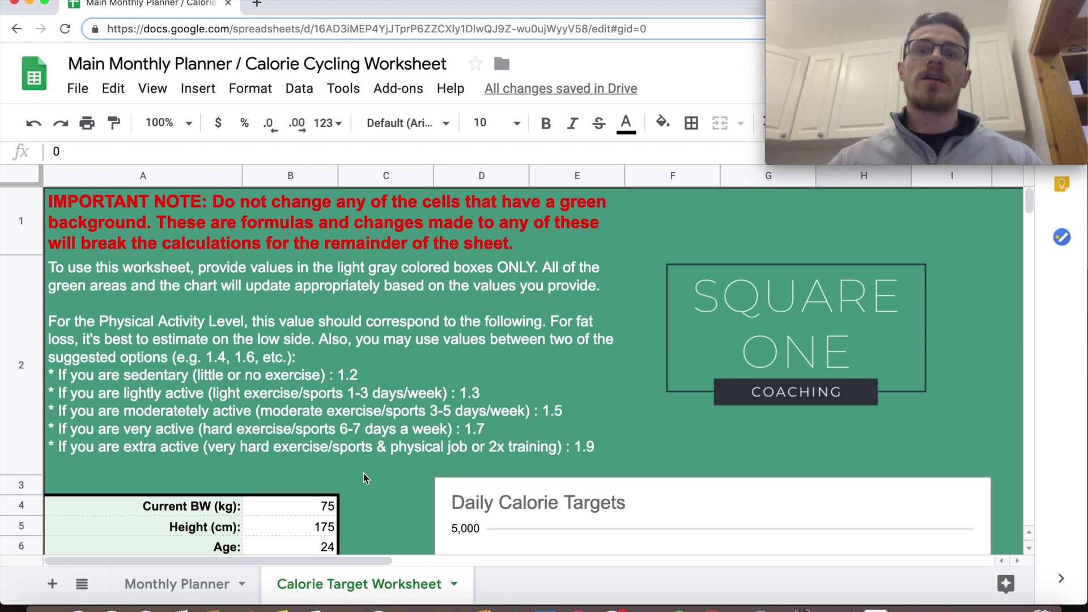
{"action": "left_click", "coordinate": [177, 585]}
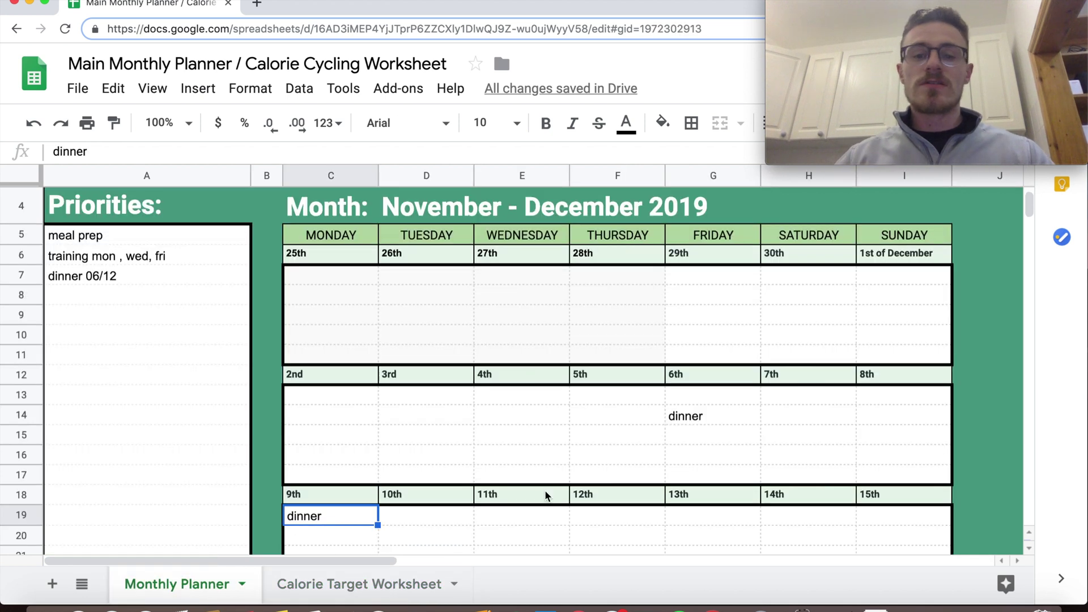
{"action": "scroll", "coordinate": [546, 495], "scroll_direction": "down", "scroll_amount": 3}
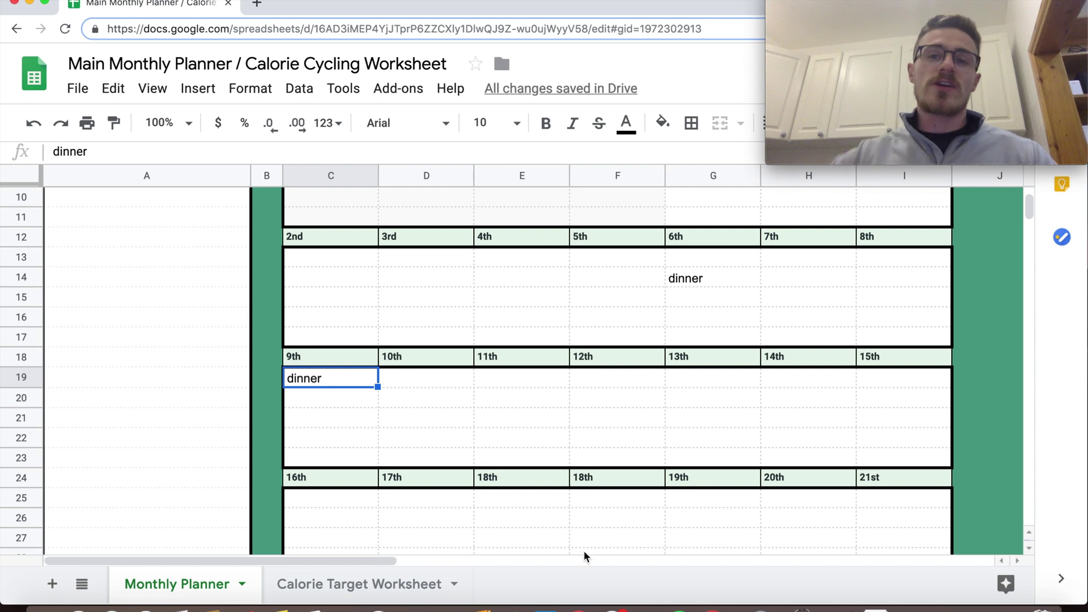
Step: In the Calorie Target Worksheet, clear the additional day-specific food intake adjustments for Tuesday, Wednesday and Friday
{"action": "left_click", "coordinate": [407, 585]}
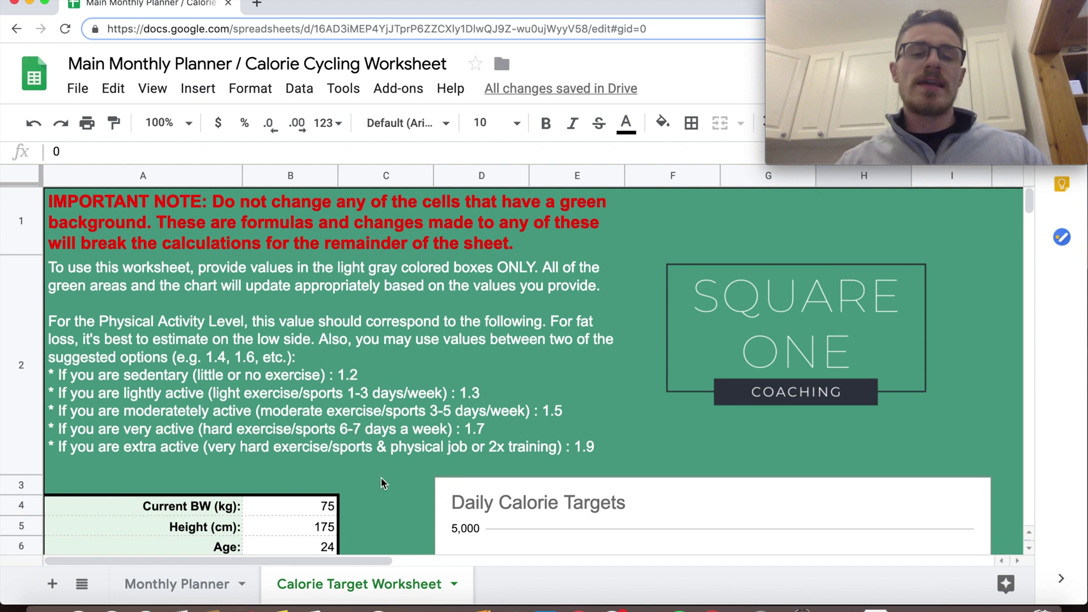
{"action": "scroll", "coordinate": [383, 483], "scroll_direction": "down", "scroll_amount": 2}
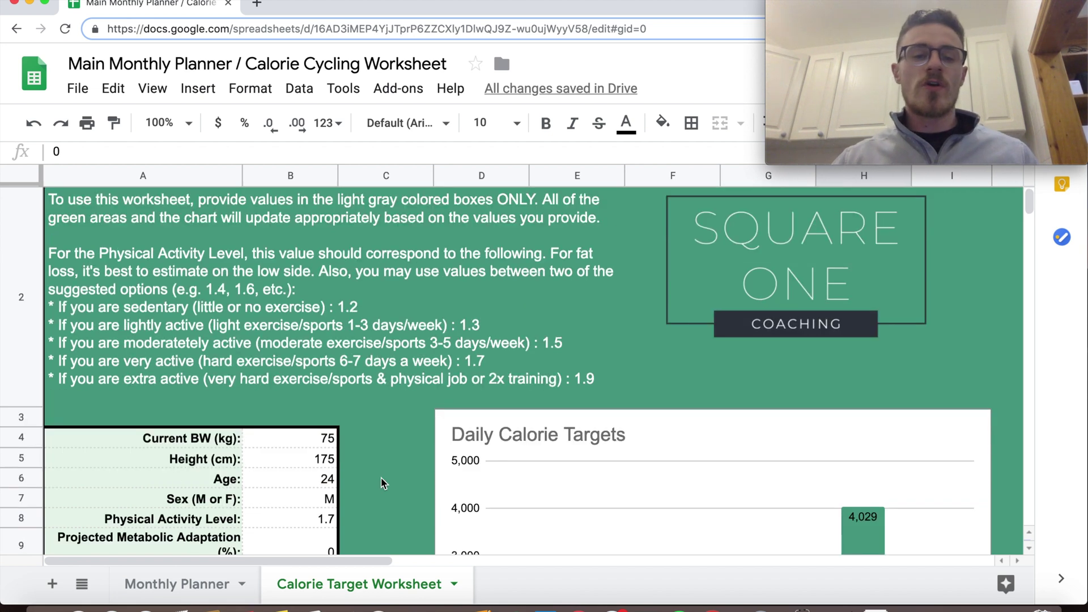
{"action": "scroll", "coordinate": [383, 483], "scroll_direction": "down", "scroll_amount": 8}
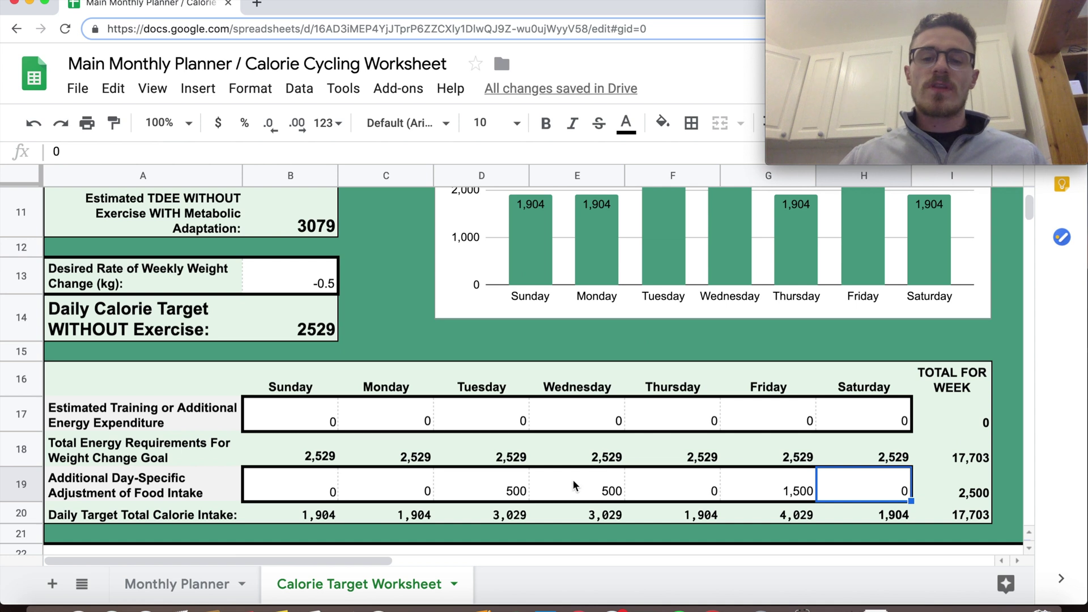
{"action": "left_click", "coordinate": [574, 485]}
{"action": "key", "text": "BackSpace"}
{"action": "key", "text": "Right"}
{"action": "key", "text": "Right"}
{"action": "key", "text": "BackSpace"}
{"action": "key", "text": "Left"}
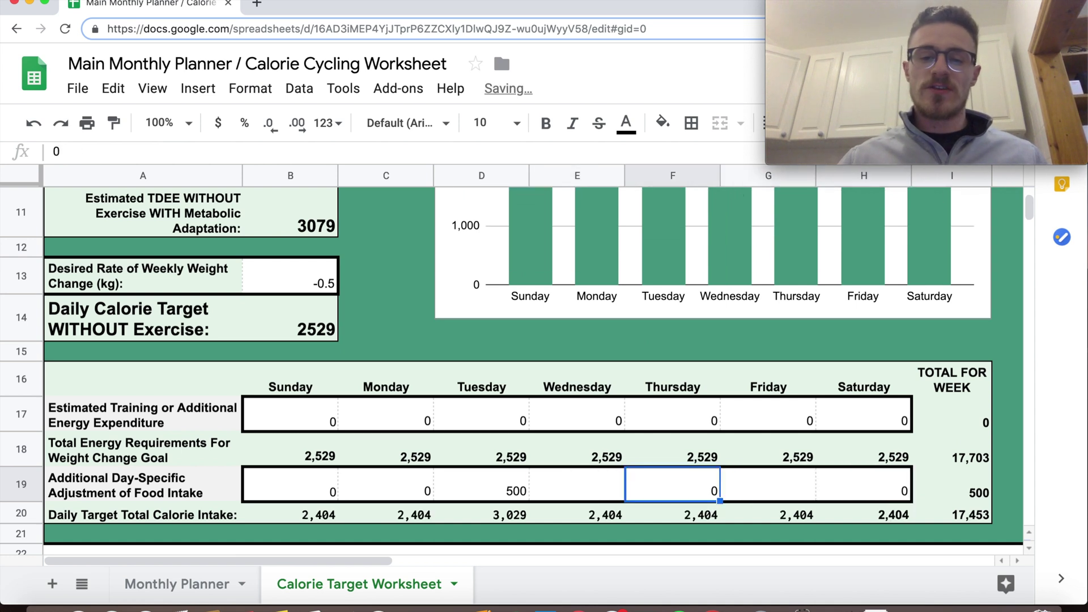
{"action": "key", "text": "Left"}
{"action": "key", "text": "Left"}
{"action": "key", "text": "BackSpace"}
{"action": "key", "text": "Up"}
{"action": "key", "text": "Up"}
{"action": "key", "text": "Up"}
{"action": "key", "text": "Up"}
{"action": "key", "text": "Up"}
{"action": "key", "text": "Up"}
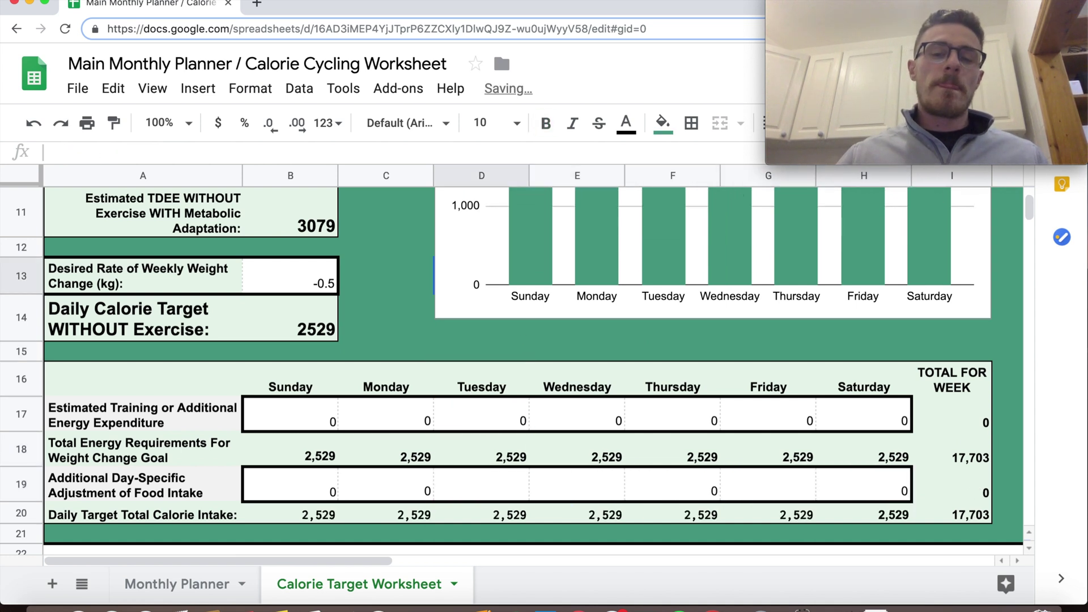
Step: Look over the worksheet's input section and read the usage instructions and the important note in cell A1
{"action": "scroll", "coordinate": [533, 371], "scroll_direction": "up", "scroll_amount": 5}
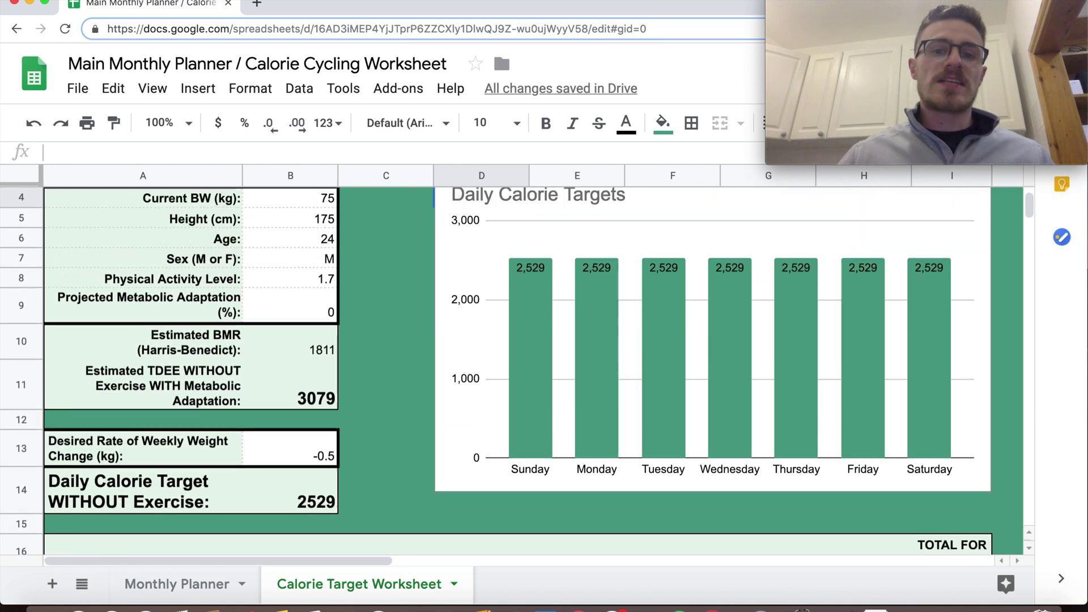
{"action": "key", "text": "Up"}
{"action": "key", "text": "Up"}
{"action": "left_click", "coordinate": [143, 417]}
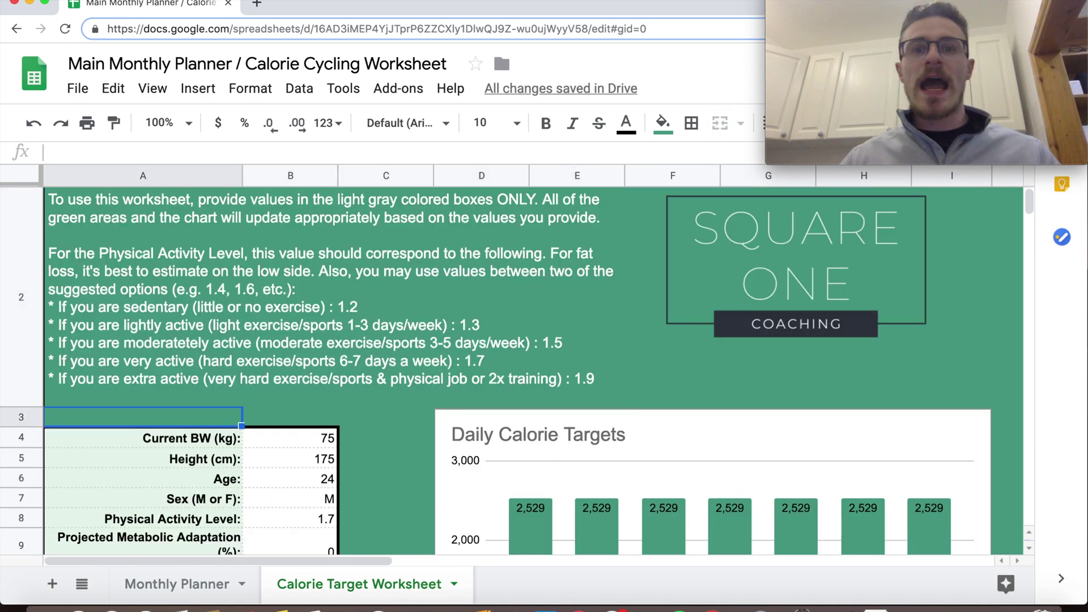
{"action": "left_click", "coordinate": [143, 438]}
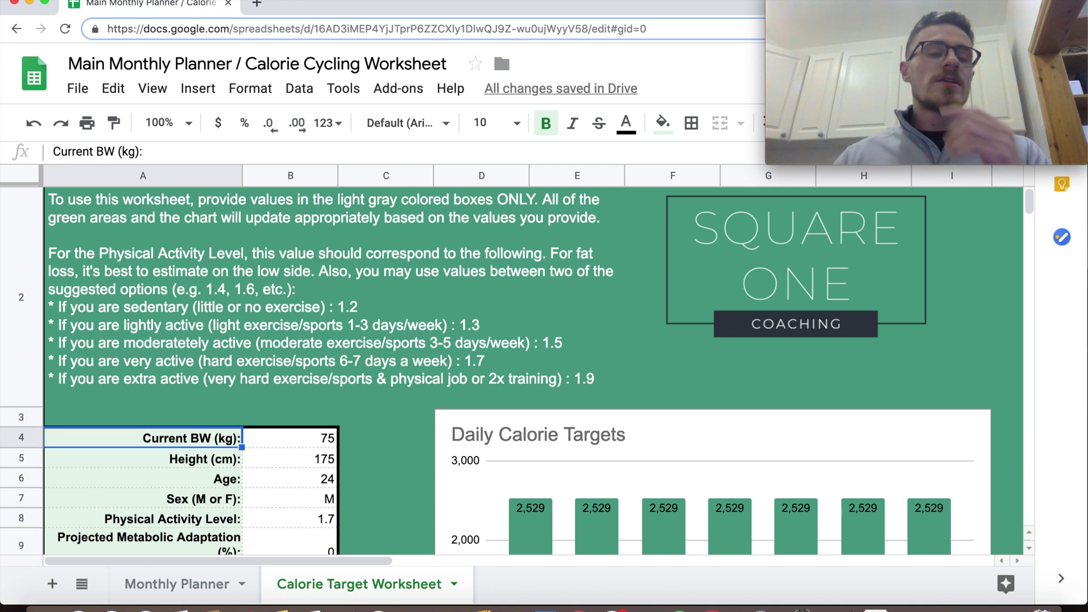
{"action": "key", "text": "Up"}
{"action": "key", "text": "Up"}
{"action": "key", "text": "Up"}
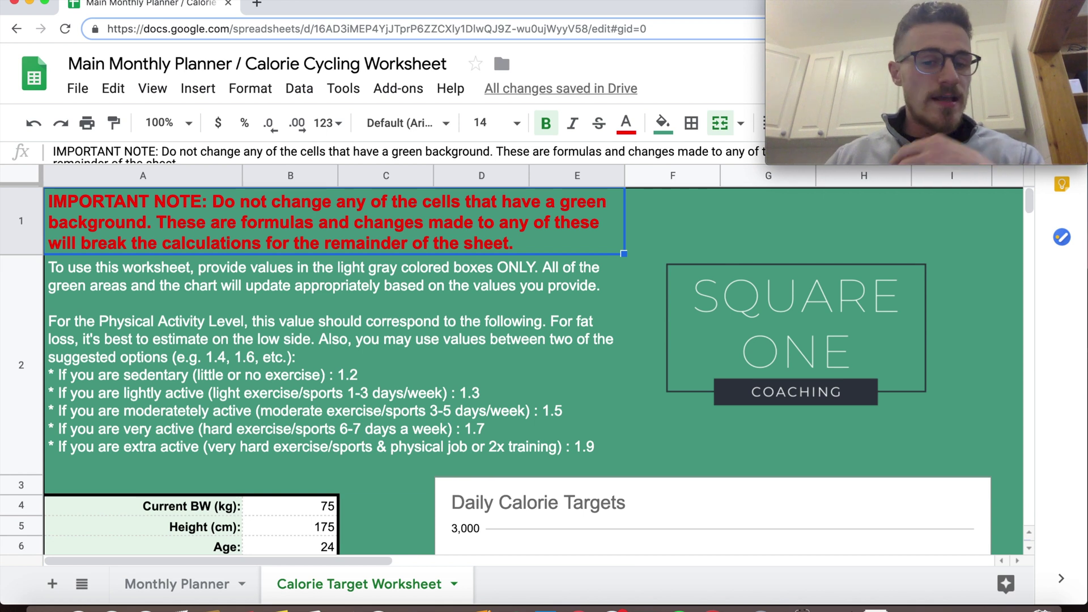
Step: Go through the personal data cells in column B from Current BW downward, and look over the weekly energy table below them
{"action": "key", "text": "Down"}
{"action": "key", "text": "Down"}
{"action": "key", "text": "Down"}
{"action": "key", "text": "Right"}
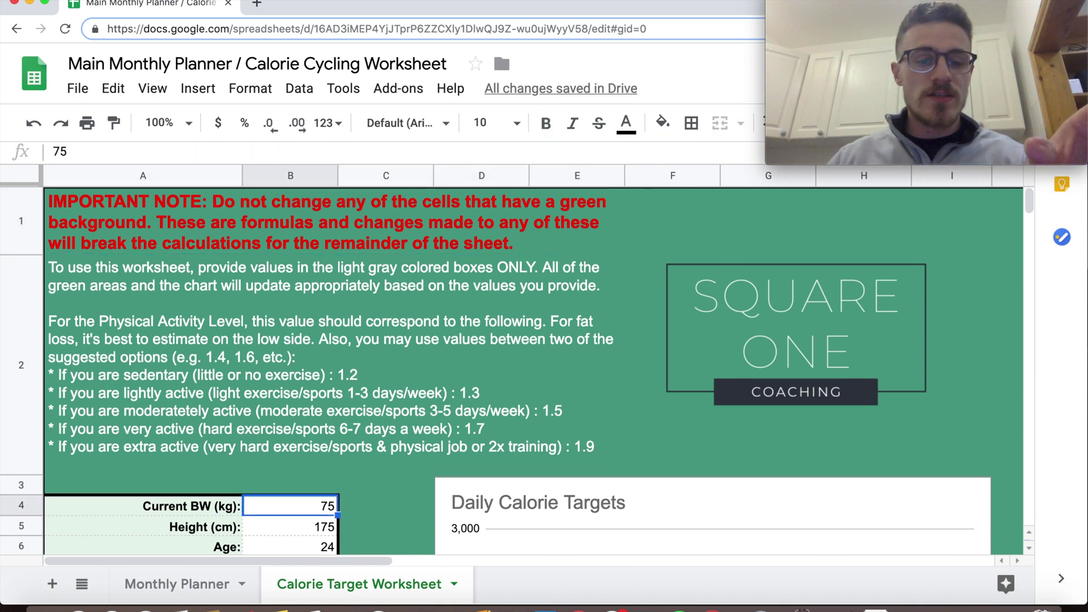
{"action": "key", "text": "Down"}
{"action": "key", "text": "Down"}
{"action": "key", "text": "Down"}
{"action": "key", "text": "Down"}
{"action": "key", "text": "Down"}
{"action": "key", "text": "Down"}
{"action": "key", "text": "Up"}
{"action": "key", "text": "Up"}
{"action": "key", "text": "Up"}
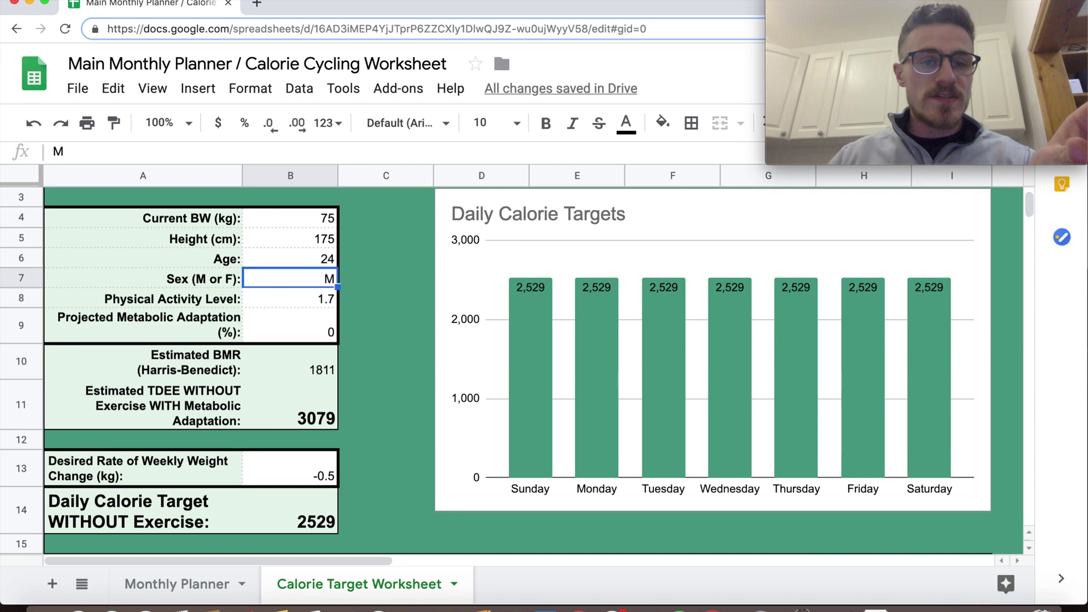
{"action": "key", "text": "Up"}
{"action": "key", "text": "Down"}
{"action": "key", "text": "Down"}
{"action": "key", "text": "Down"}
{"action": "key", "text": "Down"}
{"action": "key", "text": "Down"}
{"action": "key", "text": "Down"}
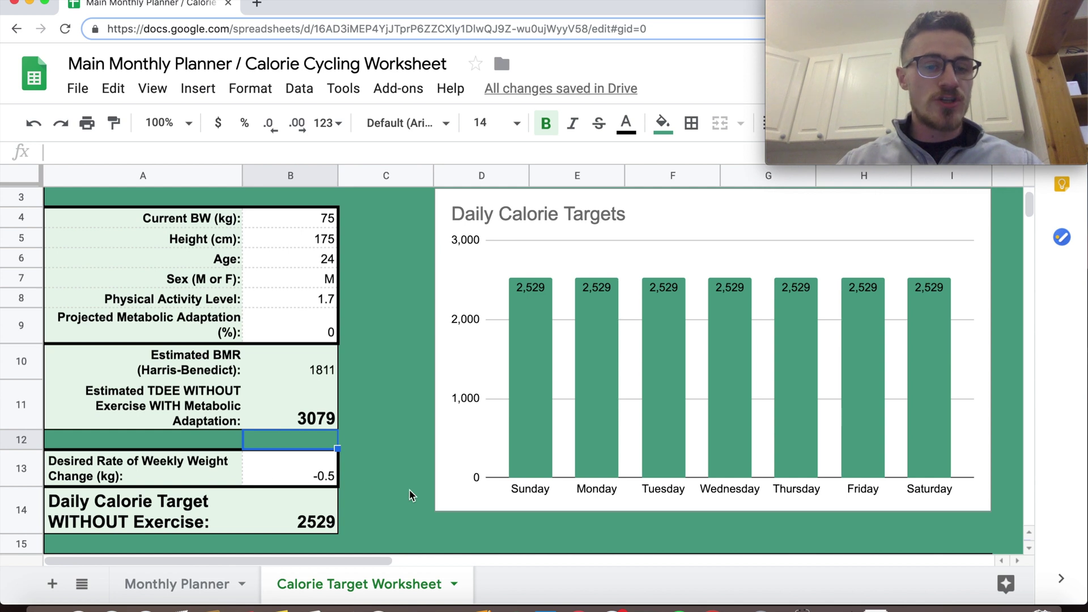
{"action": "scroll", "coordinate": [411, 496], "scroll_direction": "down", "scroll_amount": 5}
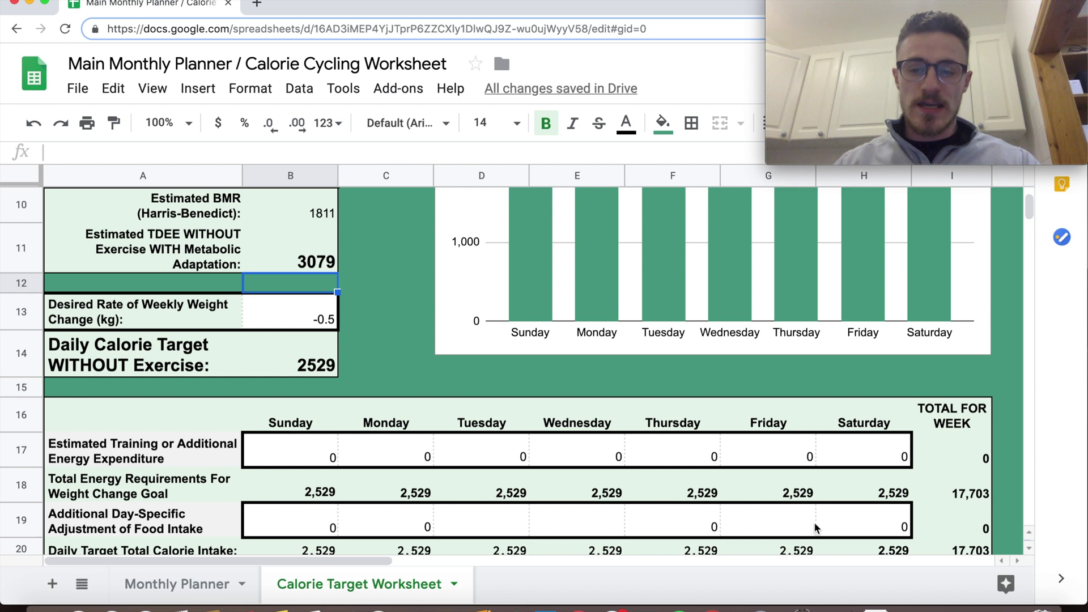
{"action": "scroll", "coordinate": [328, 433], "scroll_direction": "up", "scroll_amount": 4}
{"action": "scroll", "coordinate": [327, 433], "scroll_direction": "up", "scroll_amount": 3}
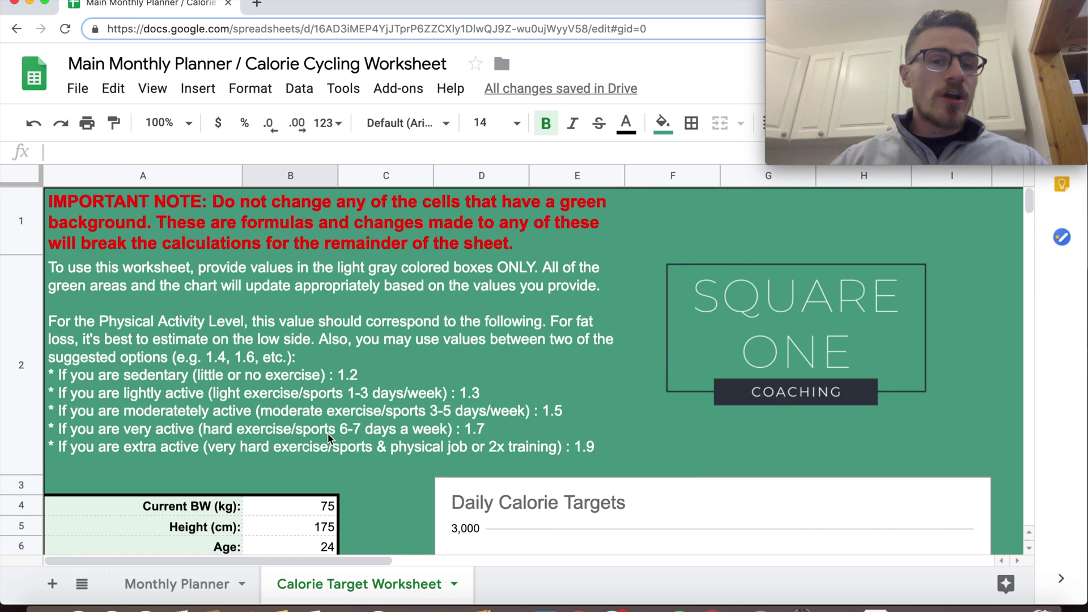
Step: Examine Current BW, the Physical Activity Level guide, Projected Metabolic Adaptation, the Estimated BMR formula and the Estimated TDEE entry
{"action": "left_click", "coordinate": [288, 515]}
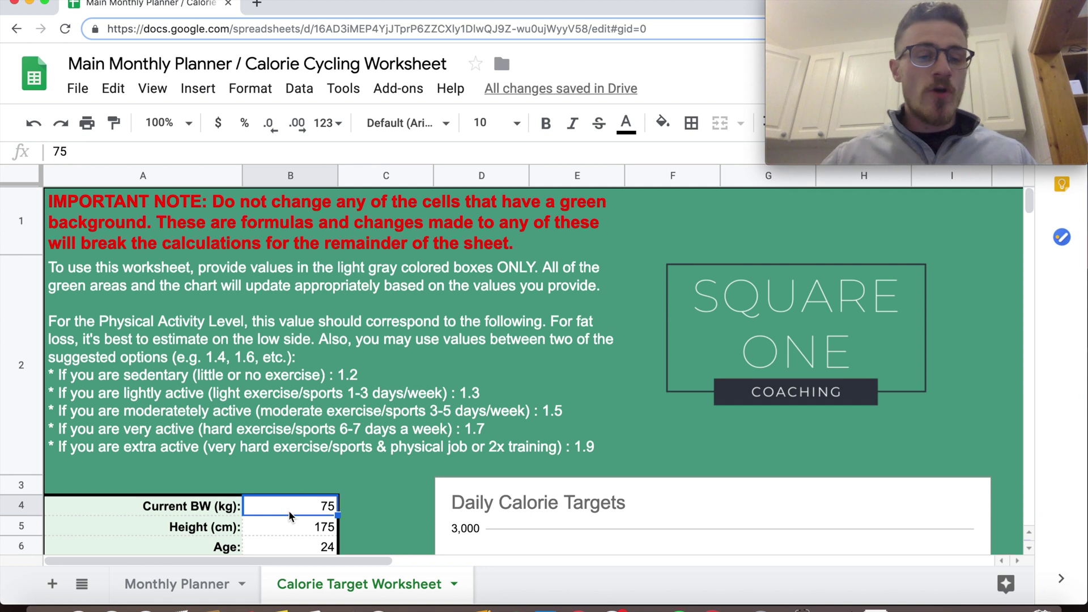
{"action": "scroll", "coordinate": [289, 513], "scroll_direction": "down", "scroll_amount": 2}
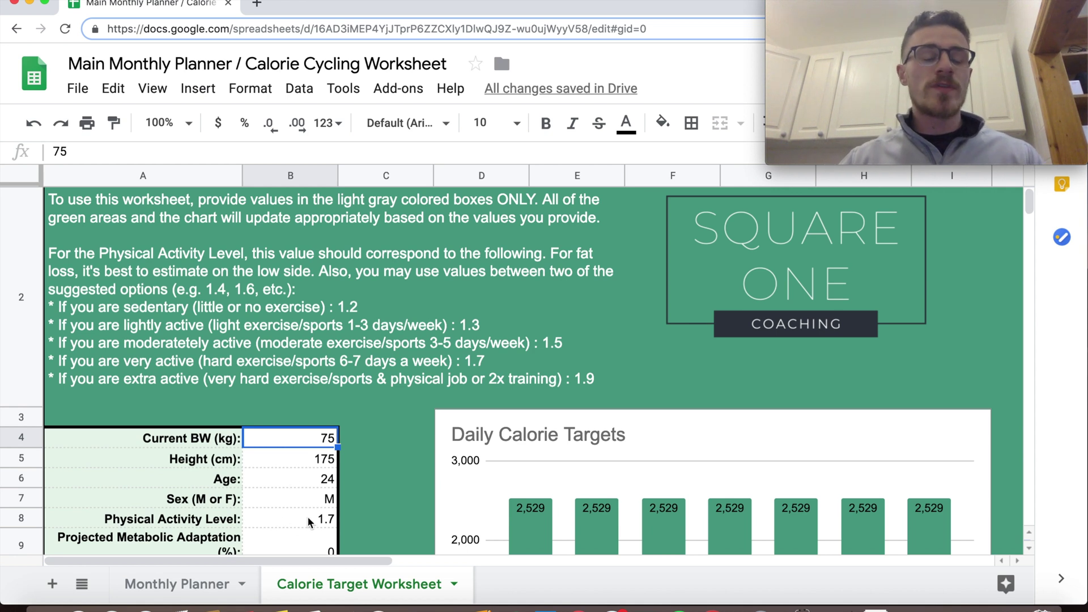
{"action": "scroll", "coordinate": [437, 333], "scroll_direction": "up", "scroll_amount": 2}
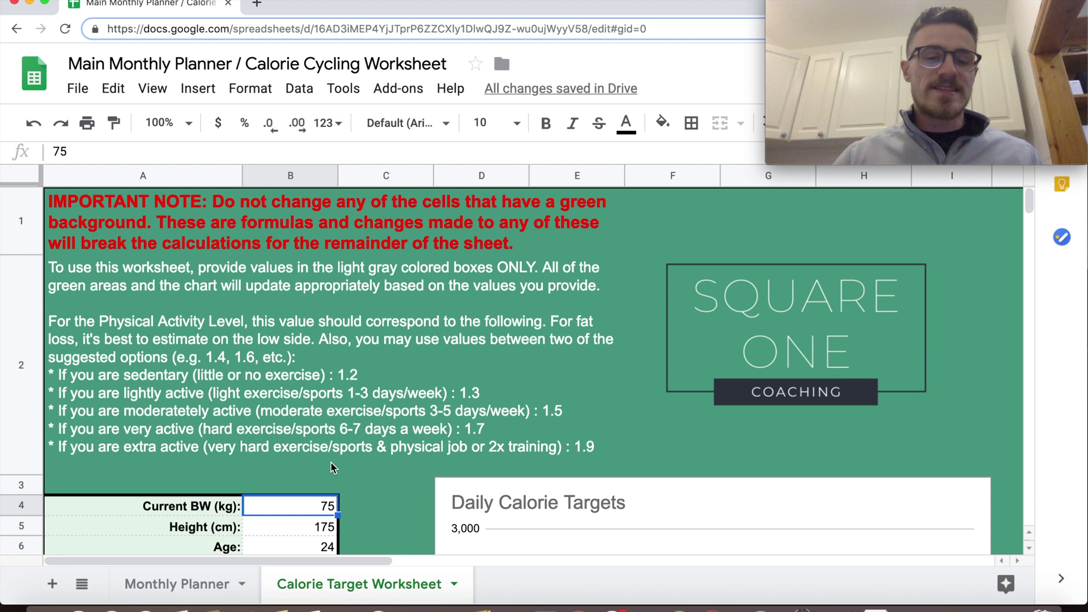
{"action": "scroll", "coordinate": [437, 434], "scroll_direction": "down", "scroll_amount": 3}
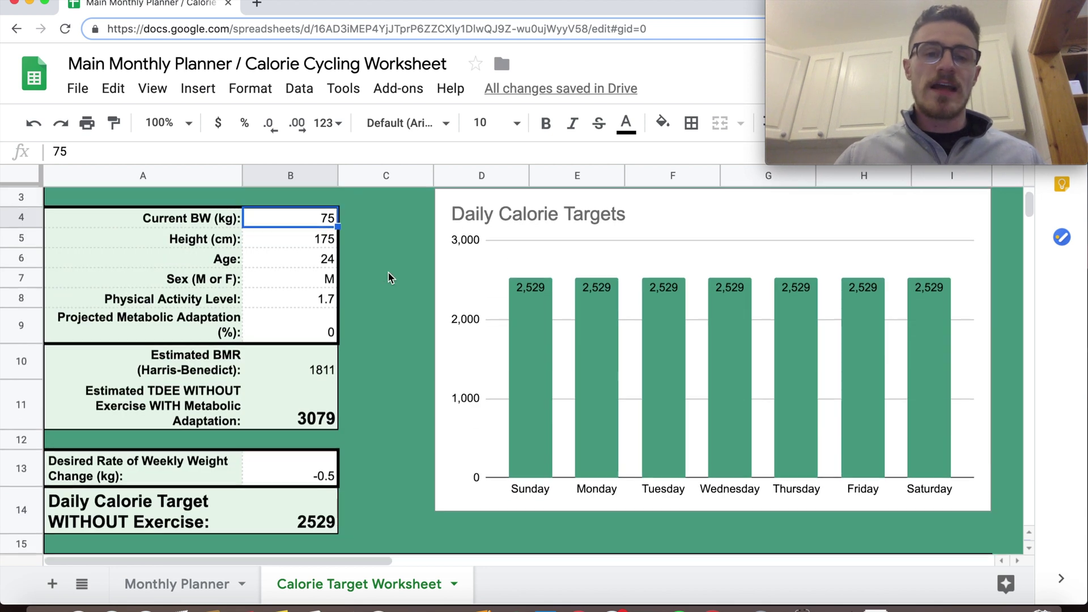
{"action": "scroll", "coordinate": [363, 282], "scroll_direction": "up", "scroll_amount": 3}
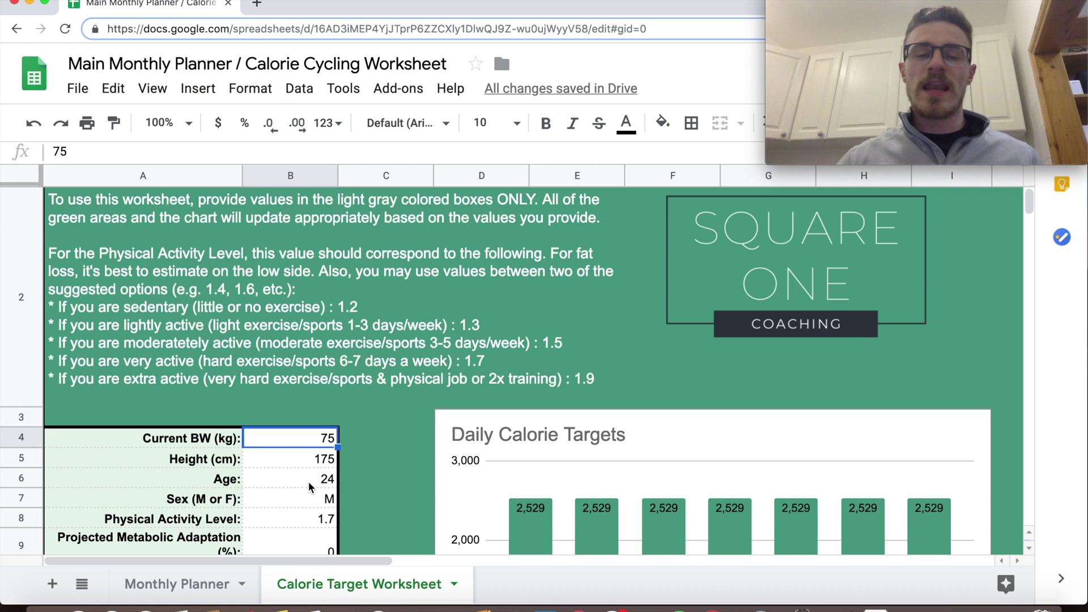
{"action": "scroll", "coordinate": [308, 481], "scroll_direction": "down", "scroll_amount": 5}
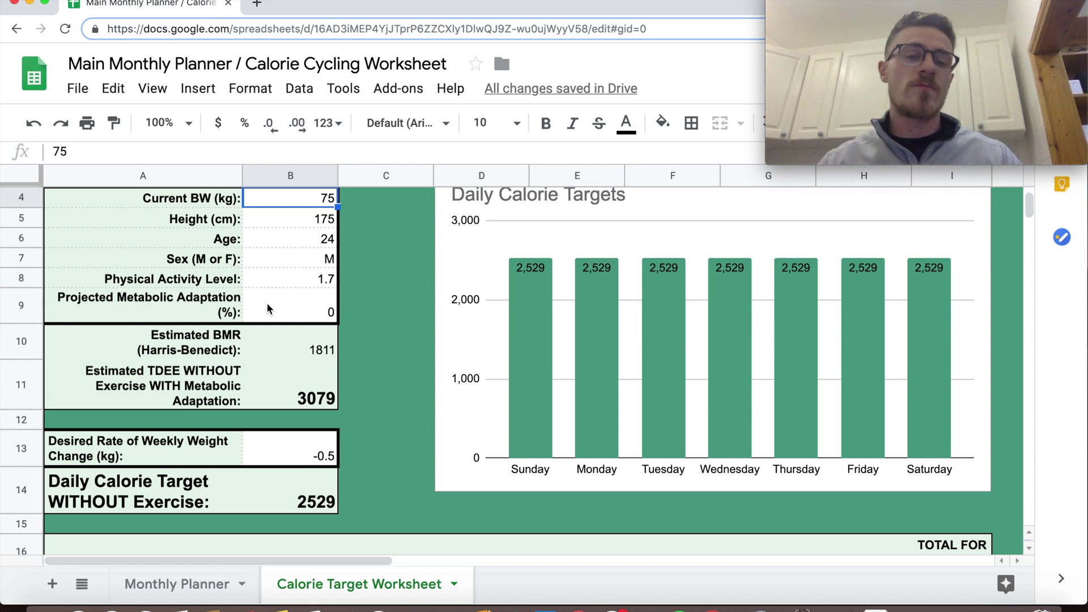
{"action": "left_click", "coordinate": [315, 310]}
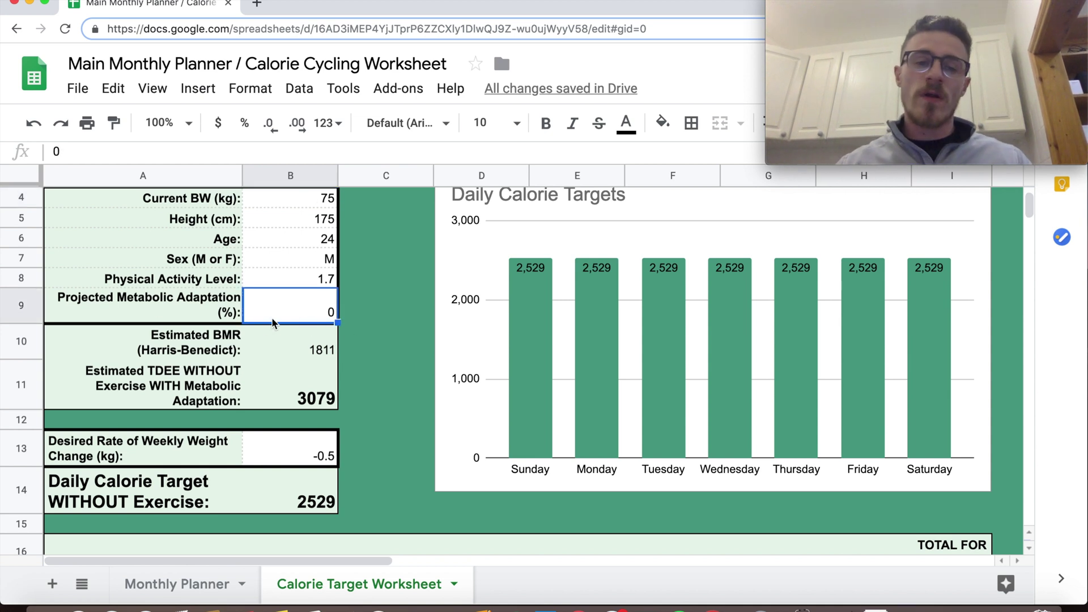
{"action": "left_click", "coordinate": [279, 343]}
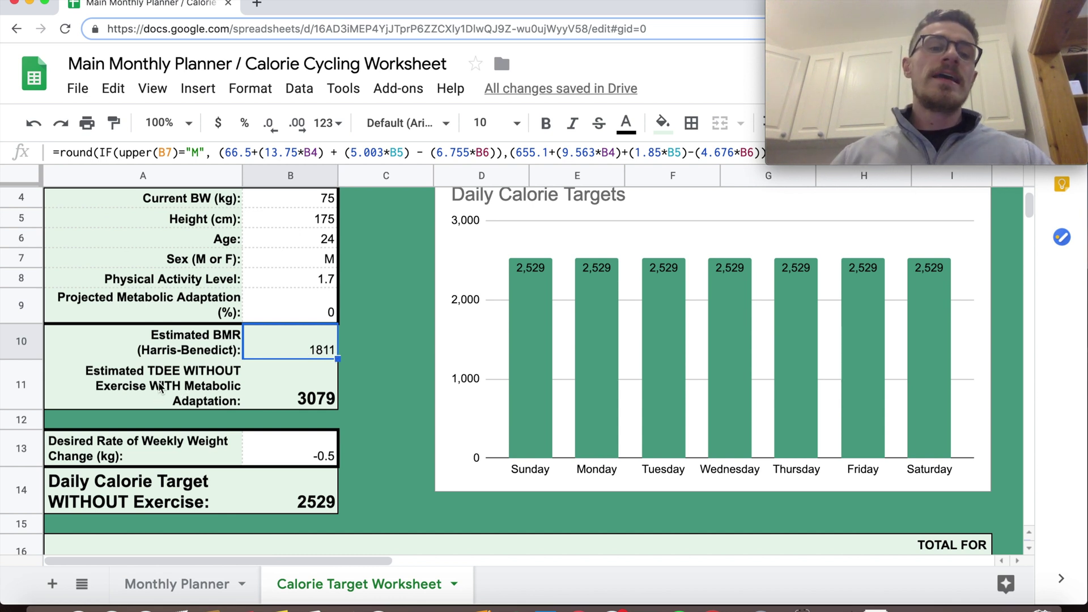
{"action": "left_click", "coordinate": [190, 391]}
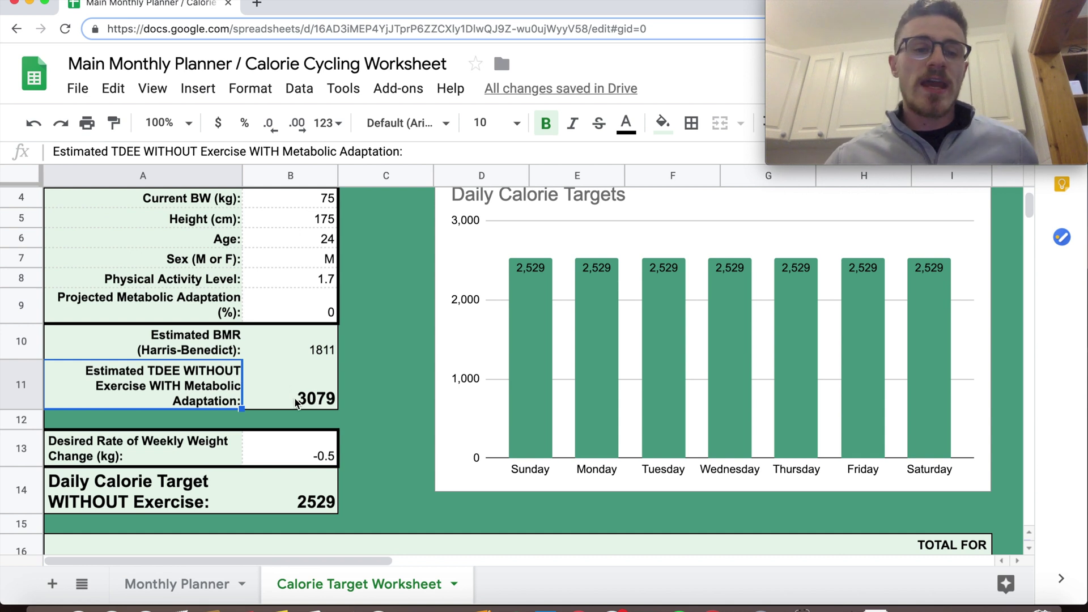
{"action": "scroll", "coordinate": [355, 364], "scroll_direction": "up", "scroll_amount": 5}
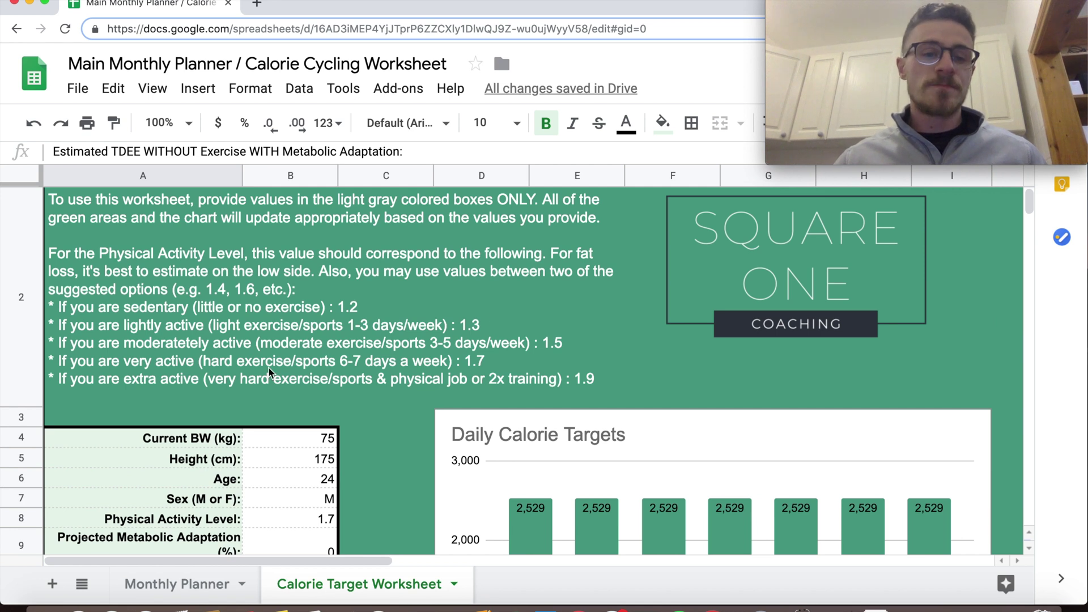
{"action": "scroll", "coordinate": [269, 369], "scroll_direction": "down", "scroll_amount": 5}
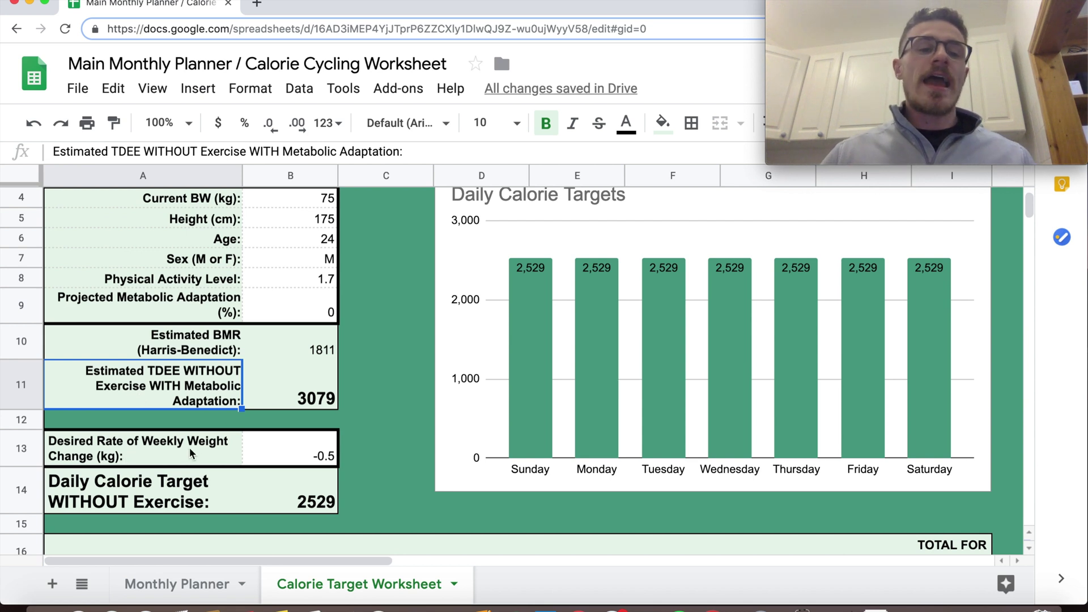
Step: Set the Desired Rate of Weekly Weight Change in cell B13 to 0 kg
{"action": "left_click", "coordinate": [281, 447]}
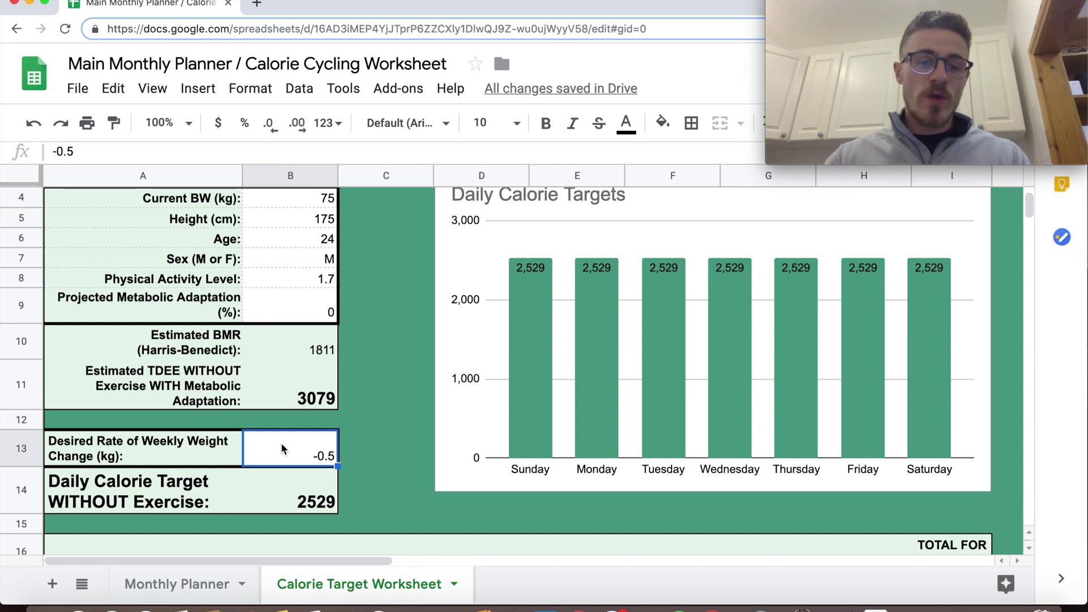
{"action": "left_click", "coordinate": [310, 453]}
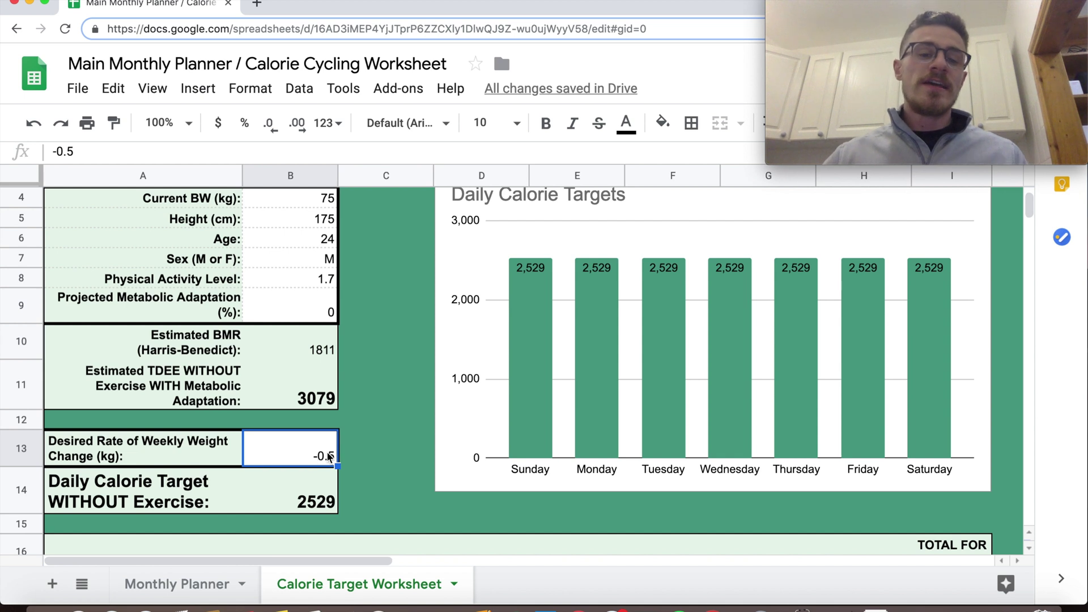
{"action": "type", "text": "0"}
{"action": "key", "text": "Up"}
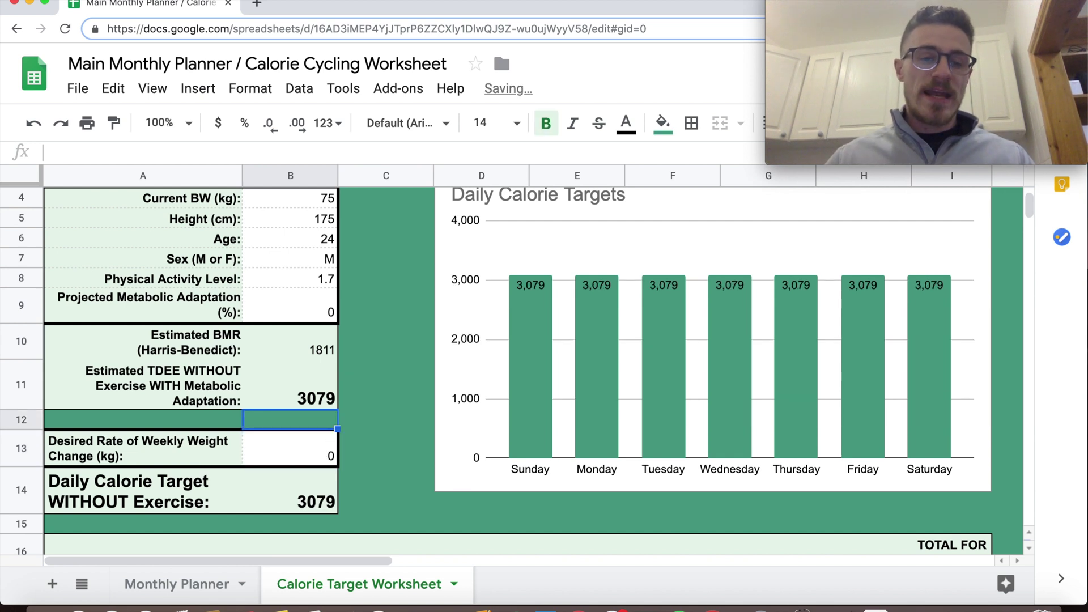
Step: Change the Desired Rate of Weekly Weight Change in cell B13 to 0.5 kg
{"action": "key", "text": "Down"}
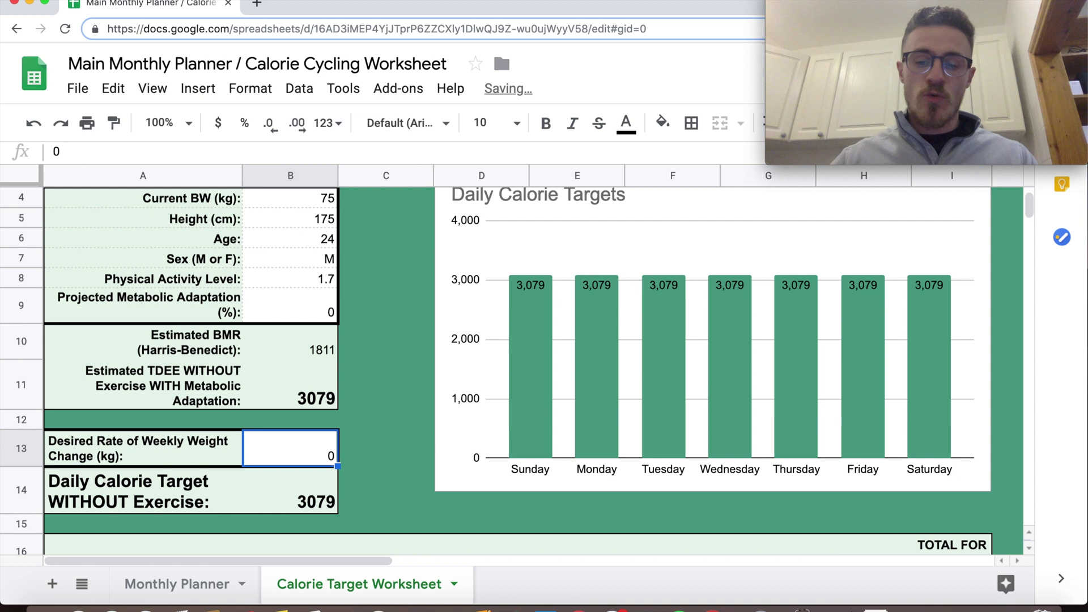
{"action": "type", "text": "0.5"}
{"action": "key", "text": "Return"}
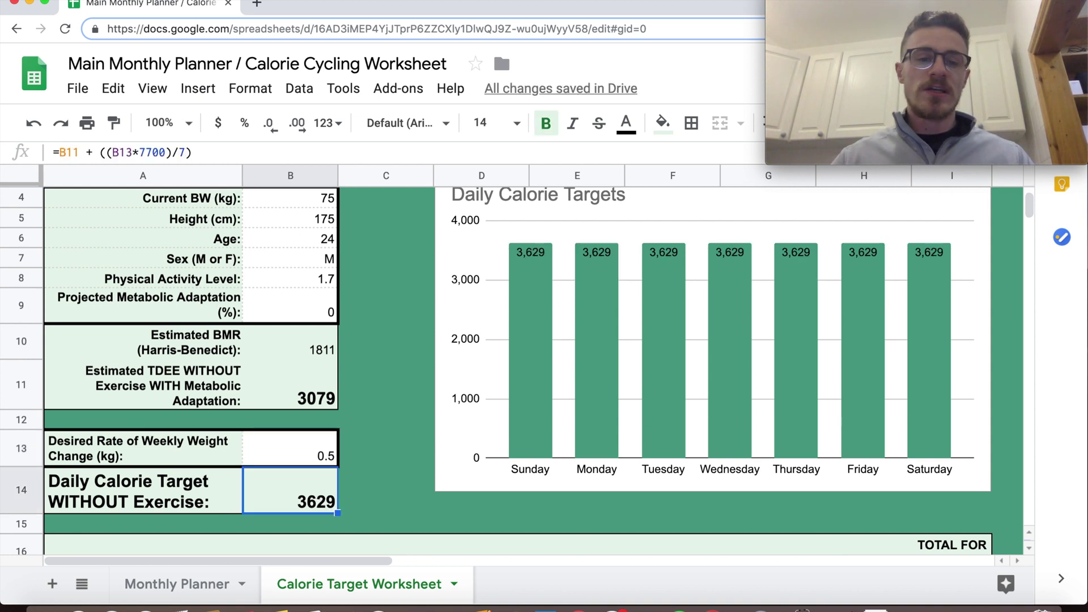
Step: Set the Desired Rate of Weekly Weight Change in cell B13 to -0.5 kg
{"action": "key", "text": "Up"}
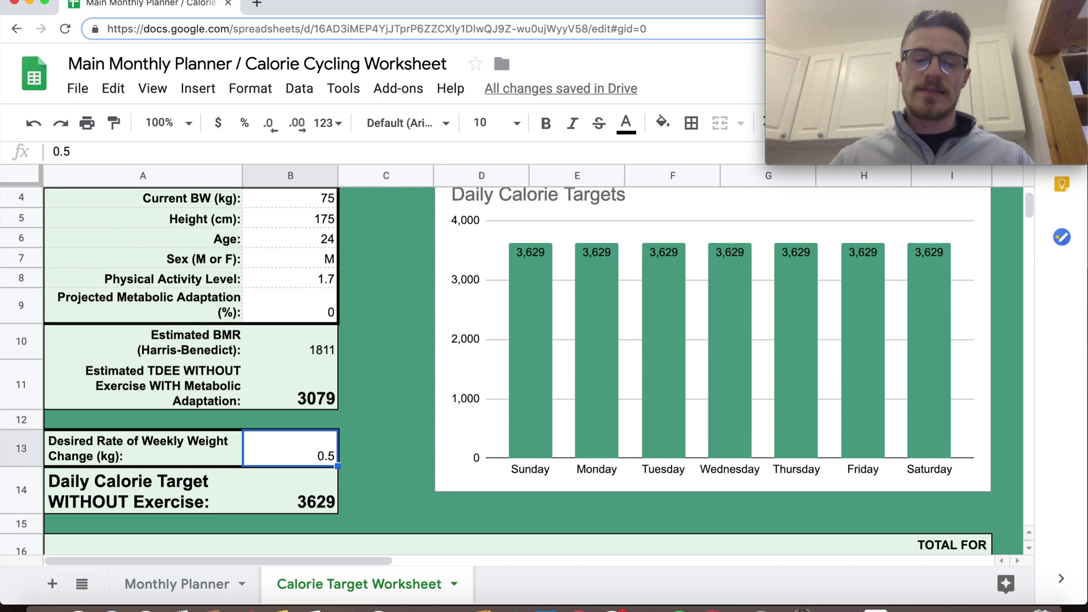
{"action": "type", "text": "-.0"}
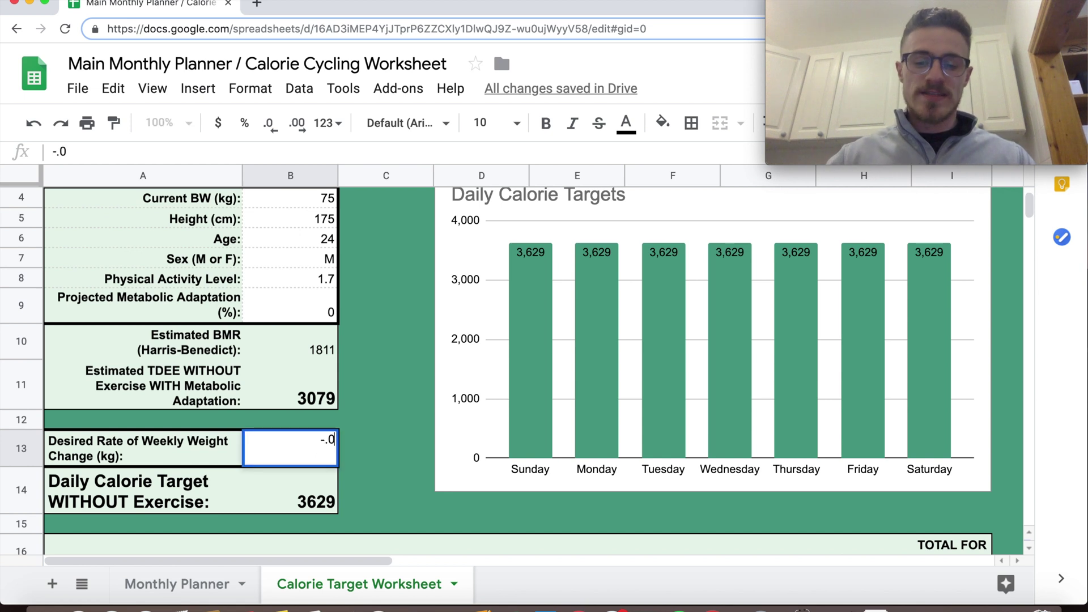
{"action": "key", "text": "BackSpace"}
{"action": "key", "text": "BackSpace"}
{"action": "key", "text": "BackSpace"}
{"action": "type", "text": "-0"}
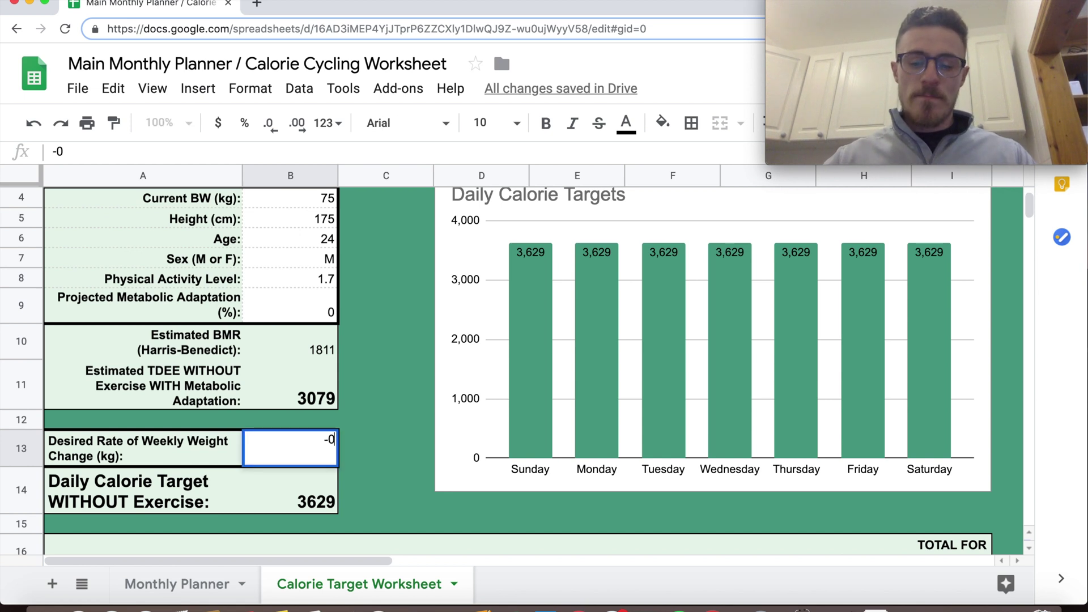
{"action": "type", "text": ".5"}
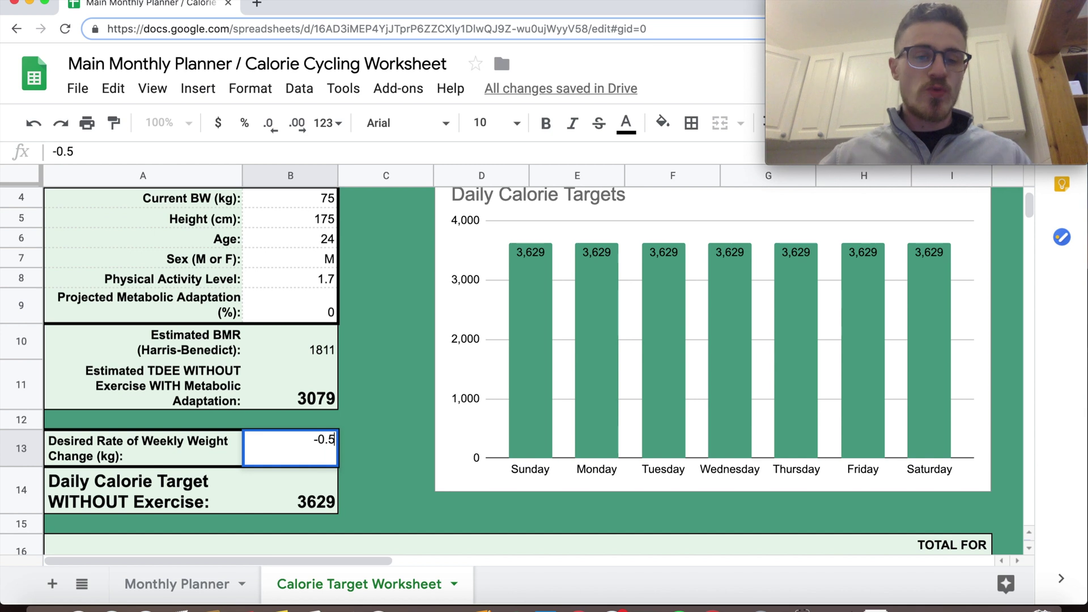
{"action": "key", "text": "Return"}
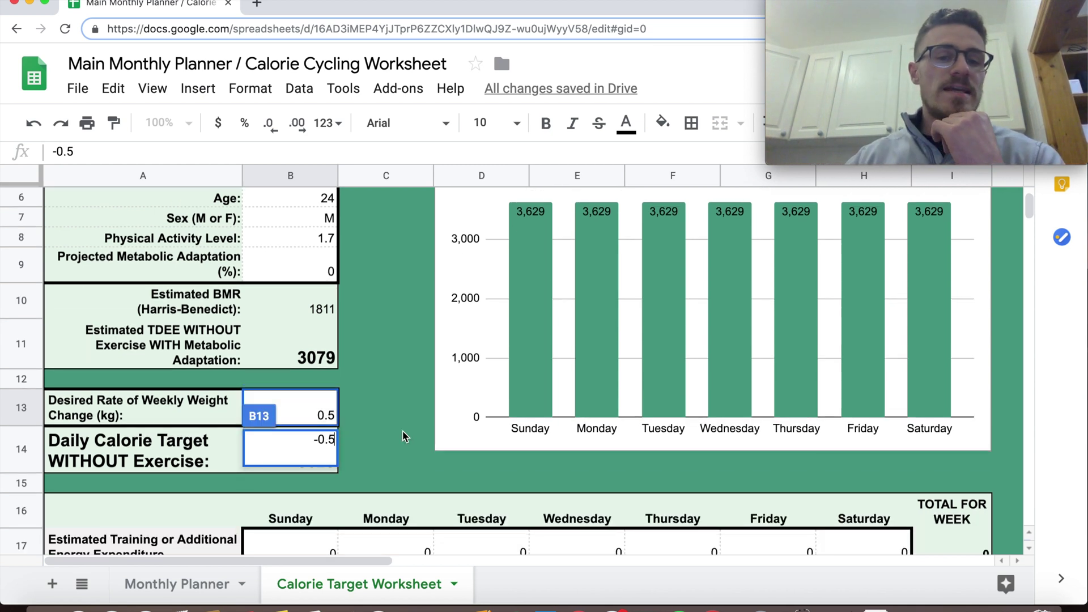
{"action": "left_click", "coordinate": [418, 440]}
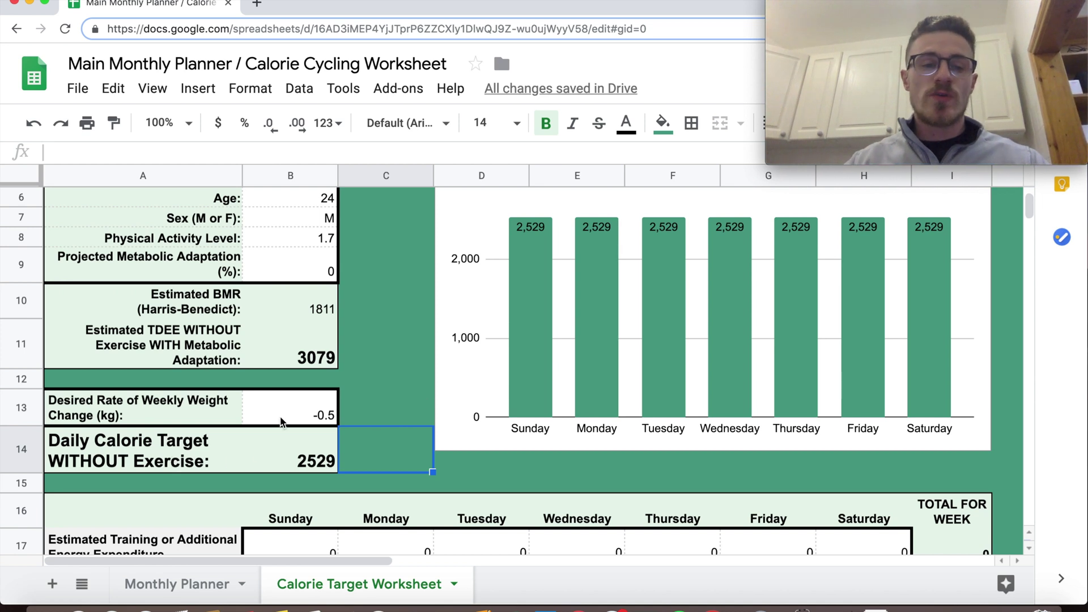
Step: Examine the Physical Activity Level guide, daily calorie target, Daily Calorie Targets chart and the Estimated Training or Additional Energy Expenditure row
{"action": "scroll", "coordinate": [397, 414], "scroll_direction": "down", "scroll_amount": 1}
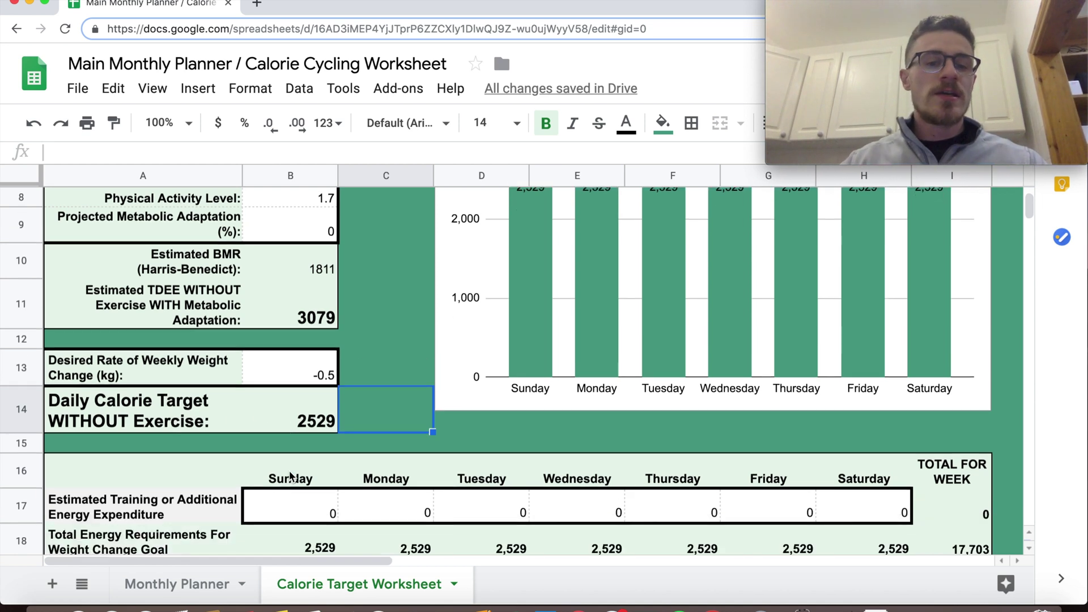
{"action": "scroll", "coordinate": [493, 394], "scroll_direction": "up", "scroll_amount": 1}
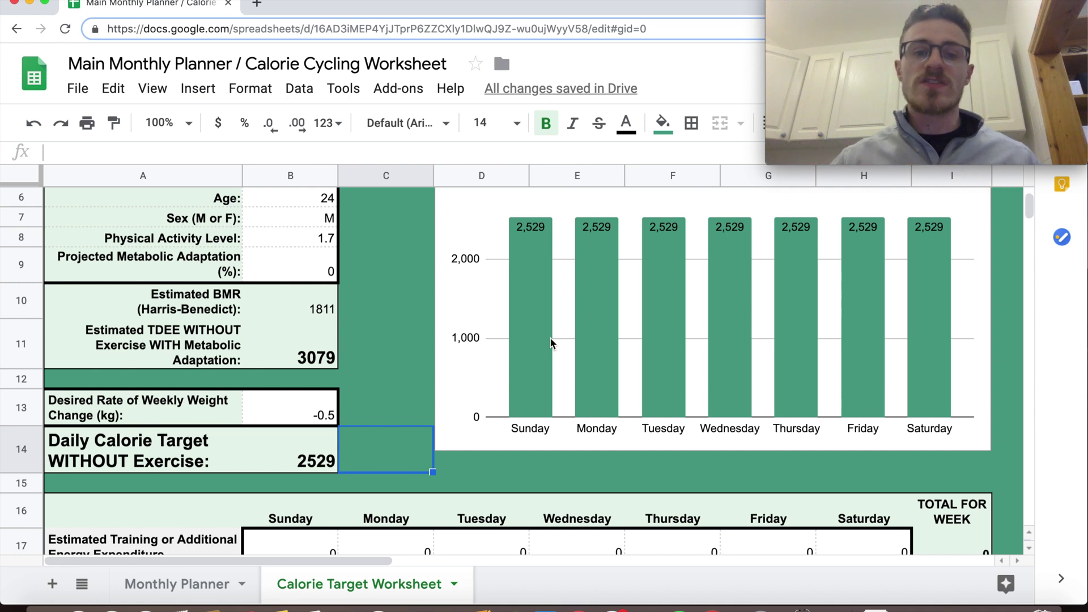
{"action": "scroll", "coordinate": [312, 436], "scroll_direction": "down", "scroll_amount": 1}
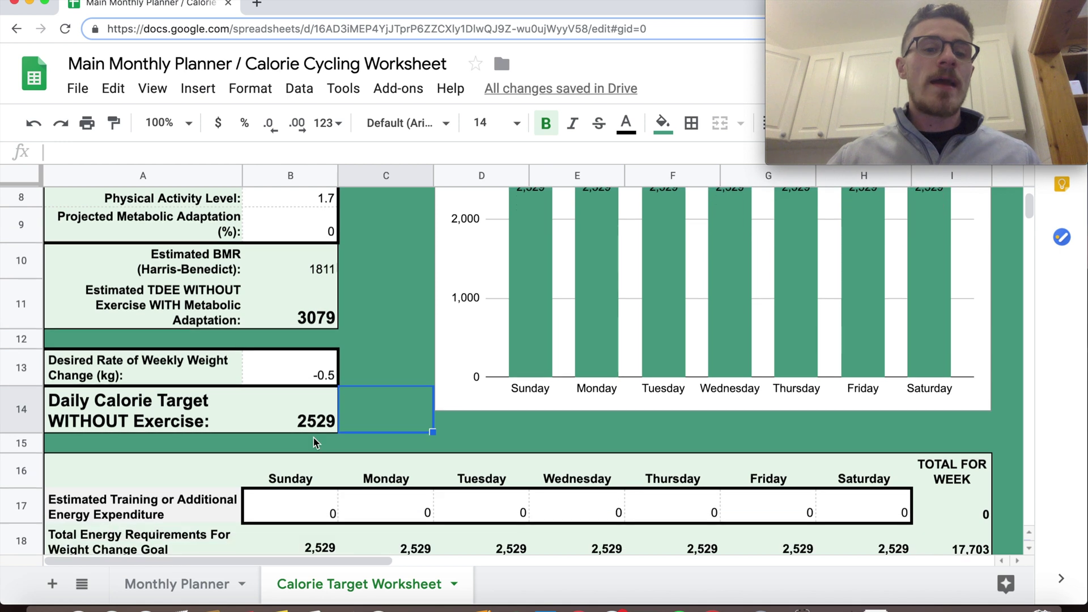
{"action": "left_click", "coordinate": [293, 501]}
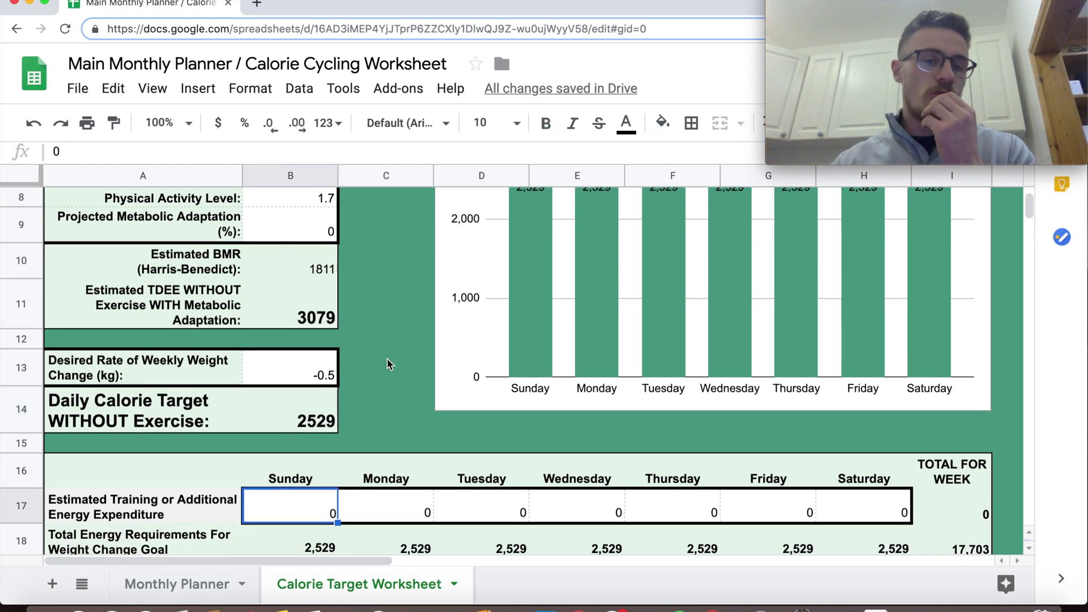
{"action": "scroll", "coordinate": [389, 364], "scroll_direction": "up", "scroll_amount": 5}
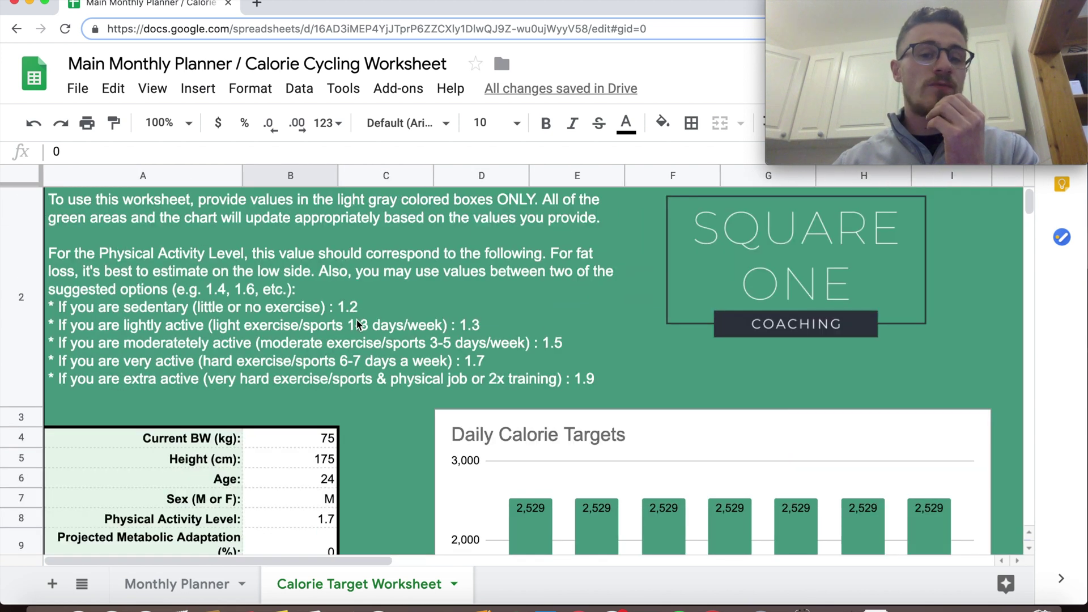
{"action": "scroll", "coordinate": [354, 413], "scroll_direction": "down", "scroll_amount": 2}
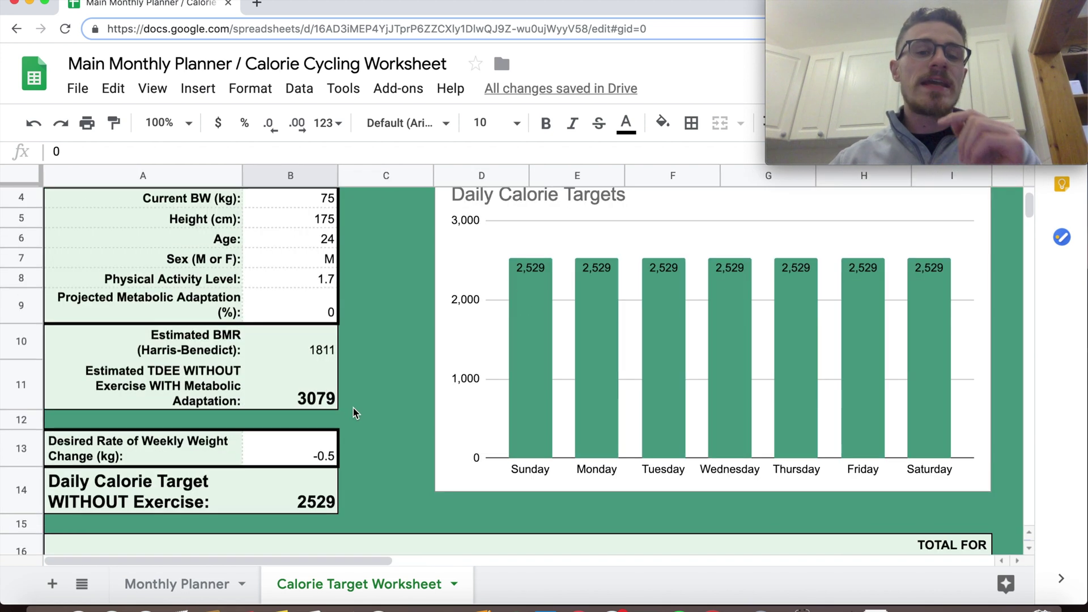
{"action": "scroll", "coordinate": [354, 413], "scroll_direction": "down", "scroll_amount": 3}
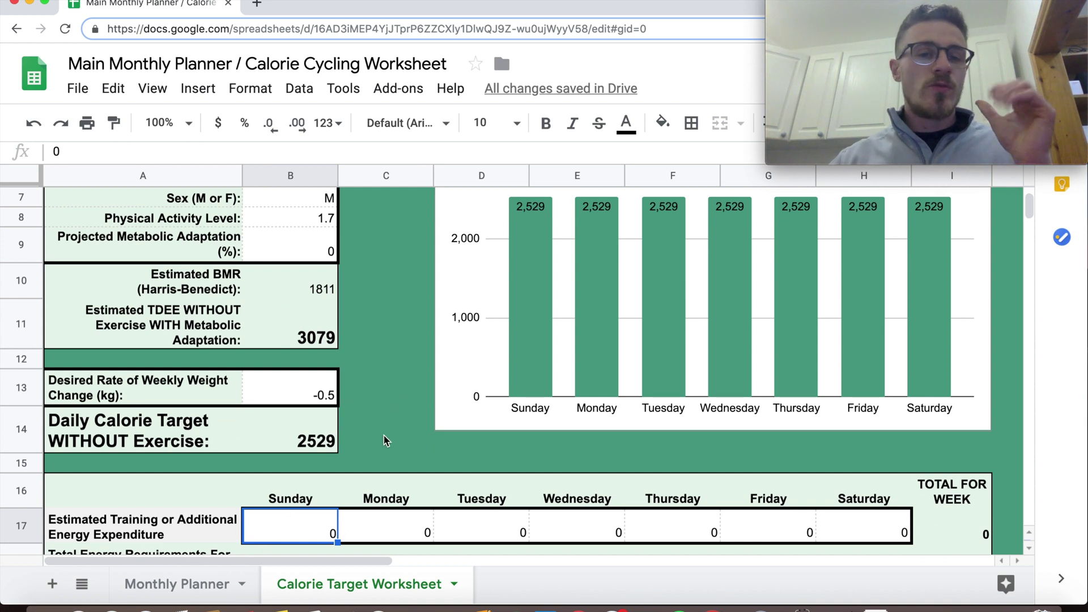
{"action": "scroll", "coordinate": [384, 440], "scroll_direction": "up", "scroll_amount": 1}
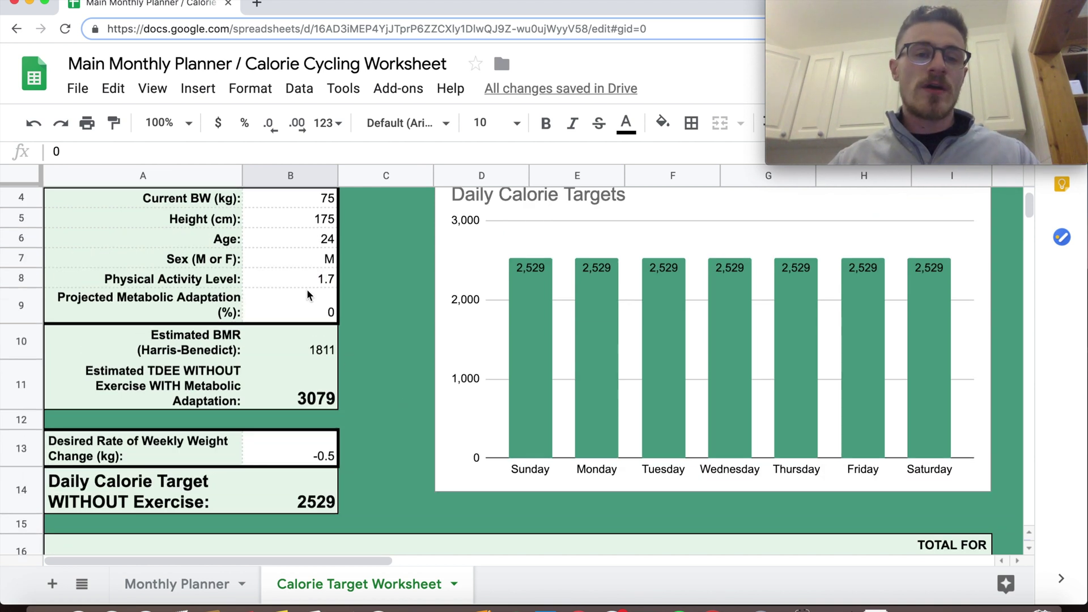
{"action": "scroll", "coordinate": [266, 468], "scroll_direction": "down", "scroll_amount": 1}
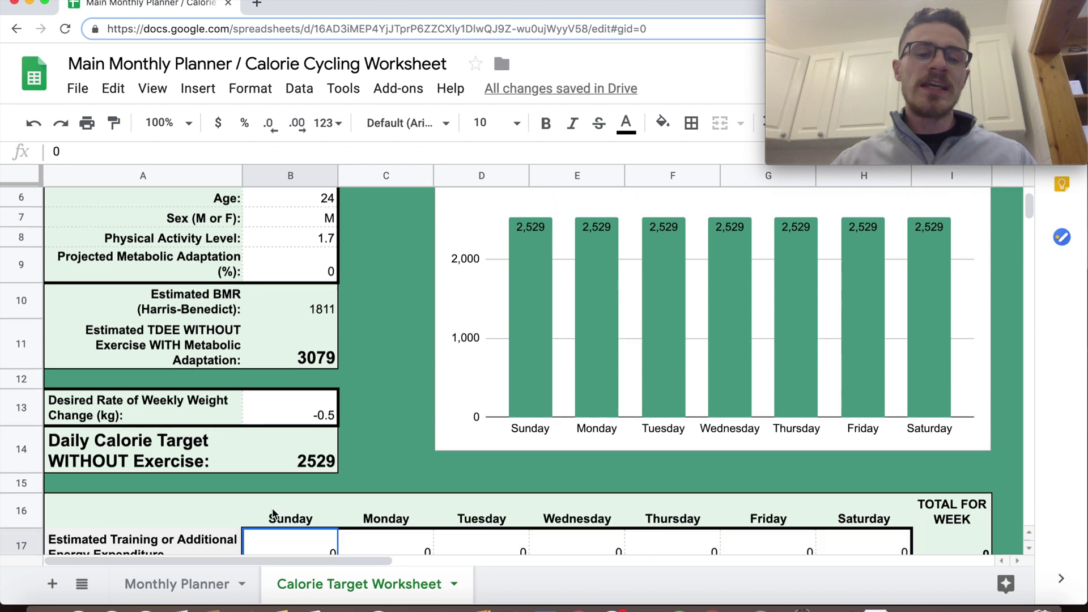
{"action": "scroll", "coordinate": [273, 514], "scroll_direction": "down", "scroll_amount": 1}
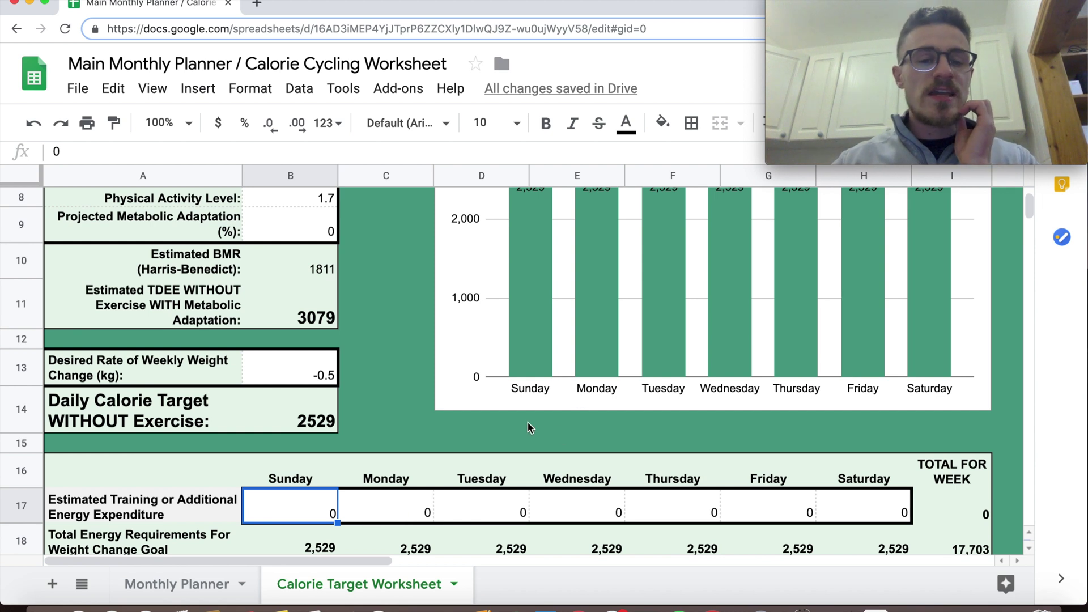
Step: Set Monday's Estimated Training or Additional Energy Expenditure to 100 and check the Daily Calorie Targets chart
{"action": "left_click", "coordinate": [400, 513]}
{"action": "type", "text": "100"}
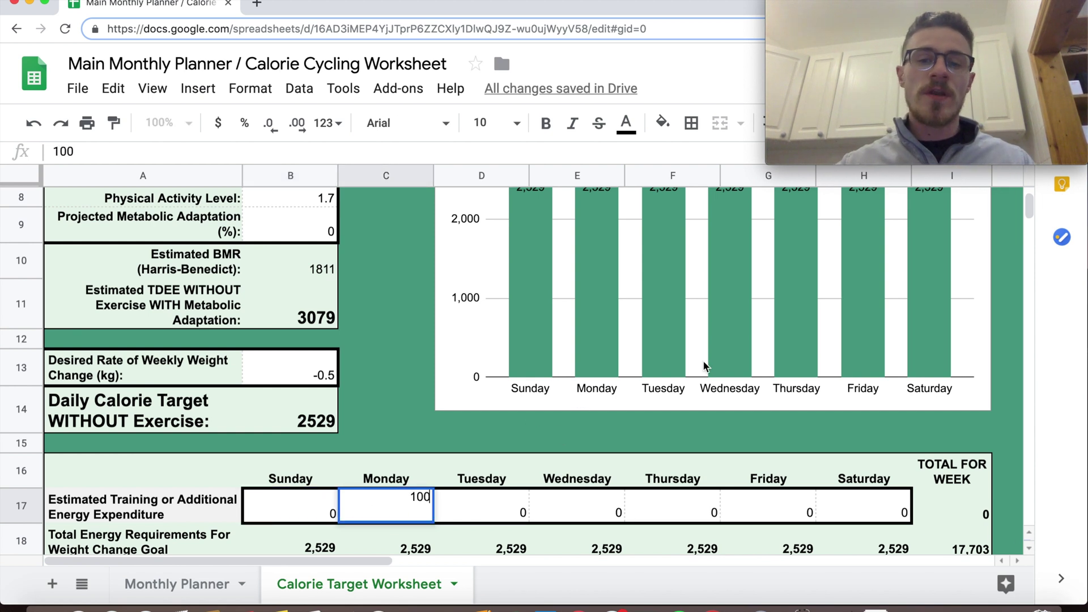
{"action": "scroll", "coordinate": [703, 365], "scroll_direction": "up", "scroll_amount": 1}
{"action": "left_click", "coordinate": [697, 397]}
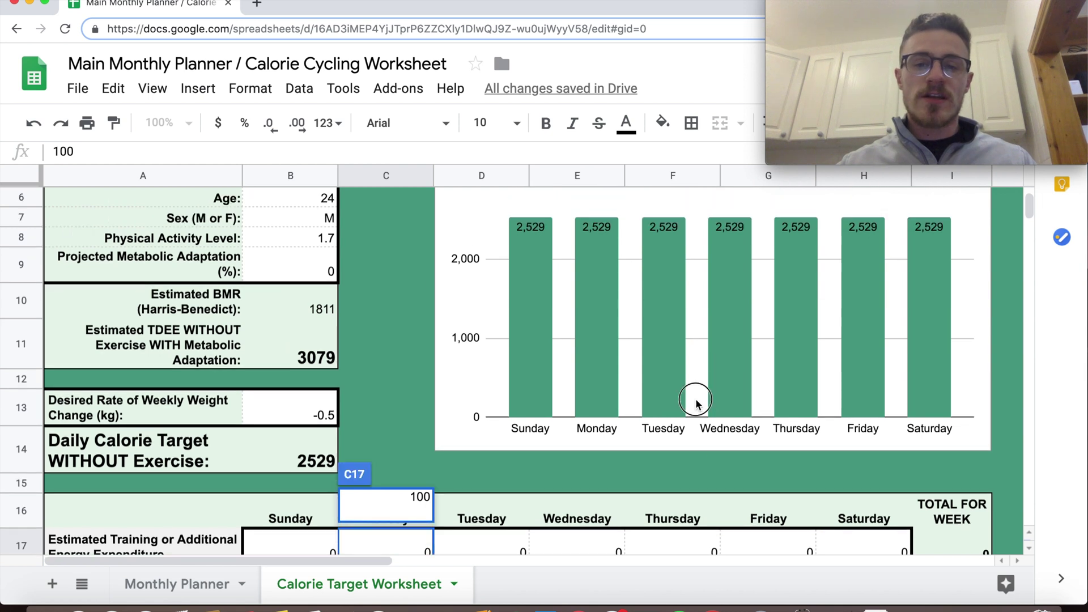
{"action": "left_click", "coordinate": [577, 501]}
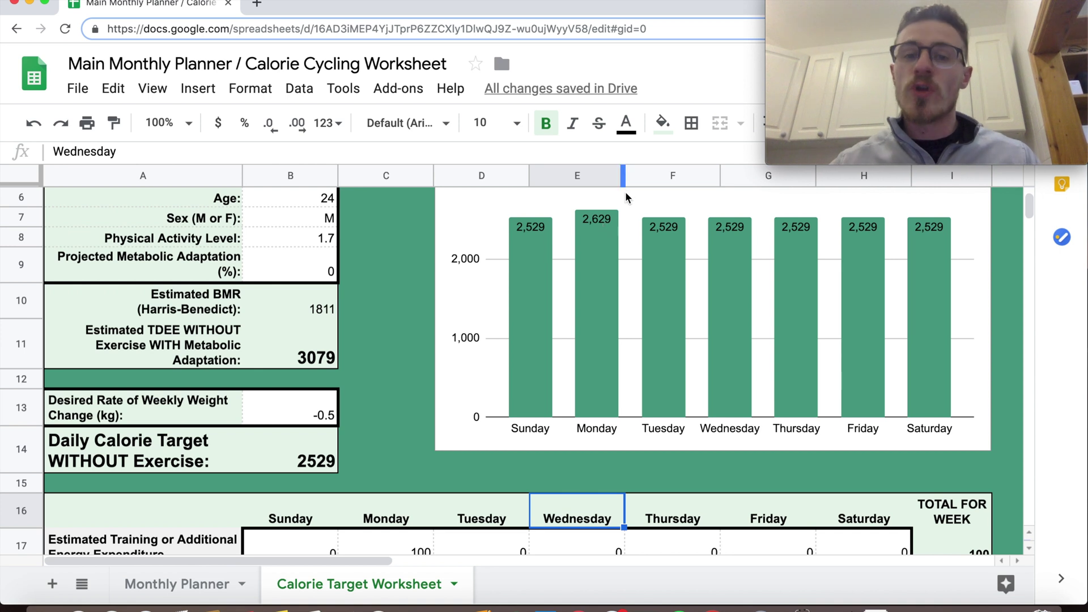
{"action": "scroll", "coordinate": [457, 424], "scroll_direction": "down", "scroll_amount": 1}
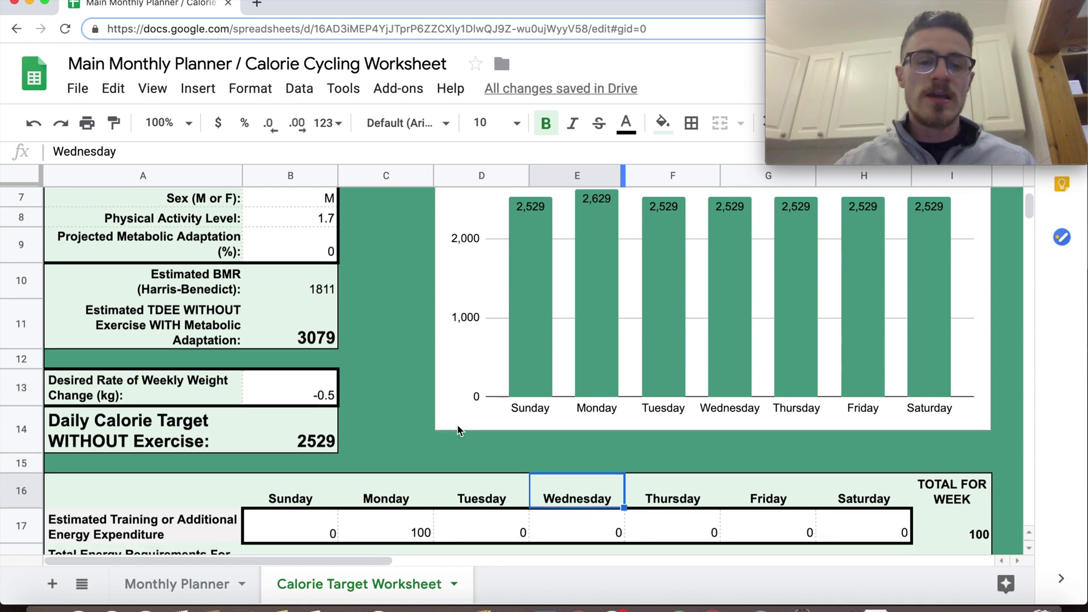
Step: Reset Monday's Estimated Training or Additional Energy Expenditure to 0
{"action": "left_click", "coordinate": [399, 518]}
{"action": "type", "text": "00"}
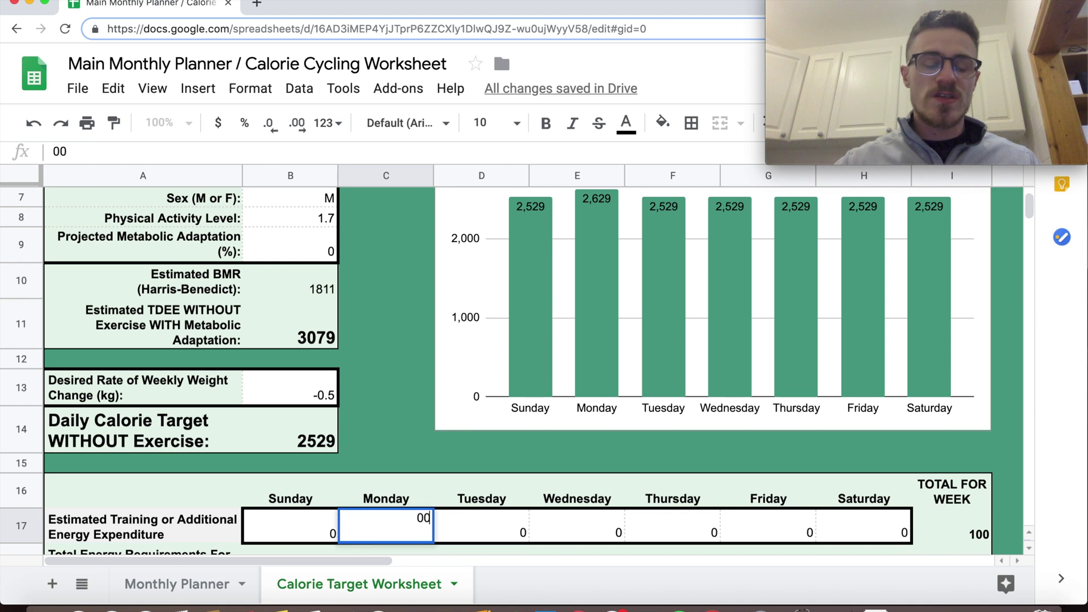
{"action": "left_click", "coordinate": [477, 527]}
Step: Enter 0 as the Additional Day-Specific Adjustment of Food Intake for Tuesday and Wednesday
{"action": "scroll", "coordinate": [476, 524], "scroll_direction": "down", "scroll_amount": 1}
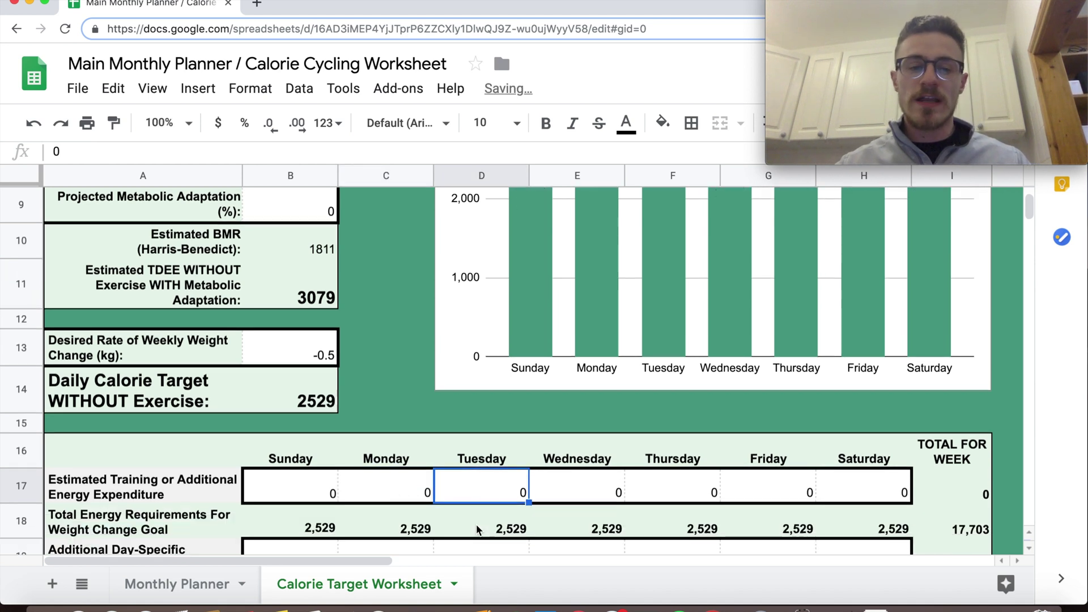
{"action": "scroll", "coordinate": [475, 527], "scroll_direction": "down", "scroll_amount": 2}
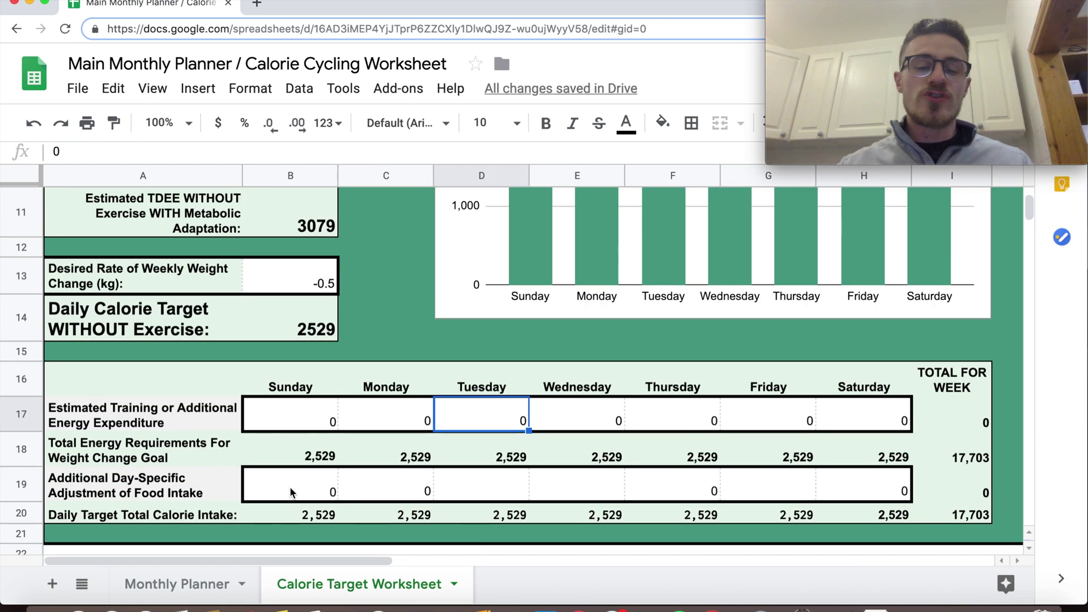
{"action": "left_click", "coordinate": [508, 483]}
{"action": "type", "text": "0"}
{"action": "key", "text": "Tab"}
{"action": "type", "text": "0"}
{"action": "key", "text": "Return"}
{"action": "key", "text": "Left"}
{"action": "key", "text": "Left"}
{"action": "key", "text": "Left"}
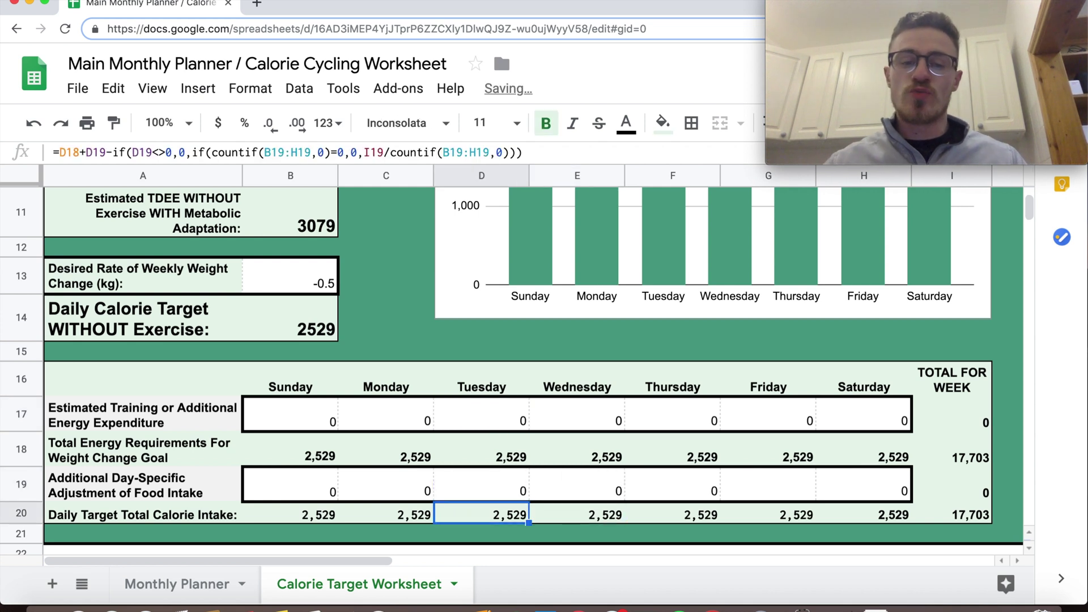
{"action": "key", "text": "Up"}
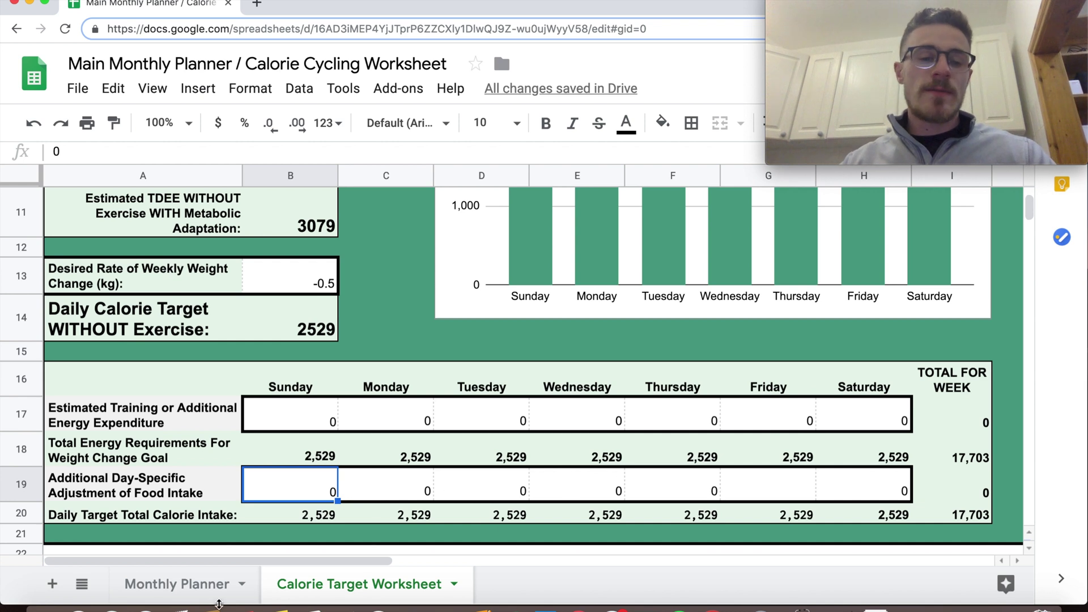
Step: Check which weekday the dinner on the 6th falls on in the Monthly Planner and return to the Calorie Target Worksheet
{"action": "left_click", "coordinate": [182, 589]}
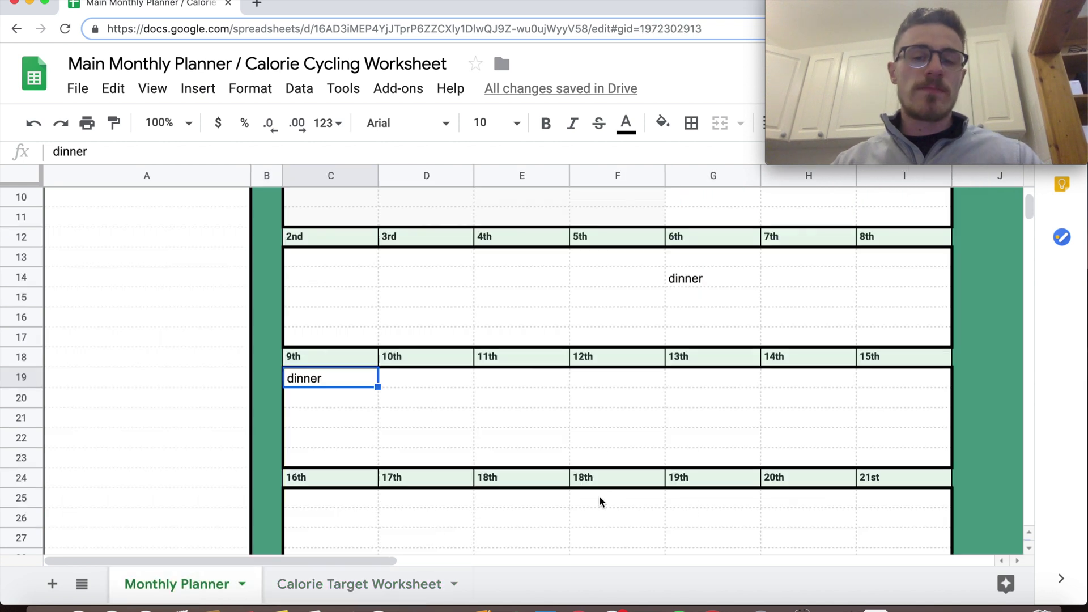
{"action": "scroll", "coordinate": [727, 291], "scroll_direction": "up", "scroll_amount": 1}
{"action": "left_click", "coordinate": [736, 301]}
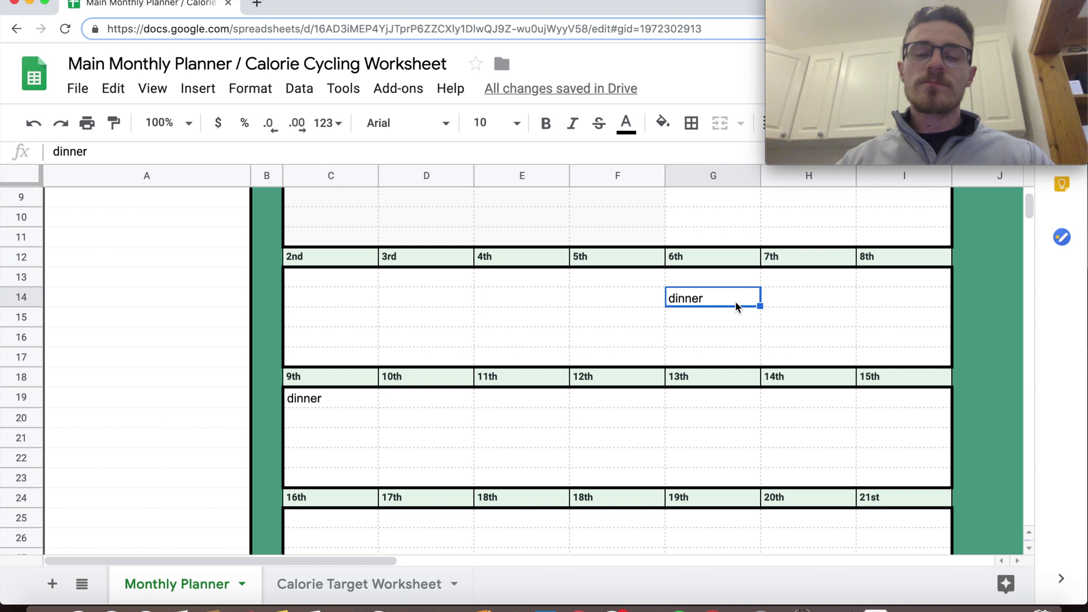
{"action": "scroll", "coordinate": [736, 305], "scroll_direction": "up", "scroll_amount": 3}
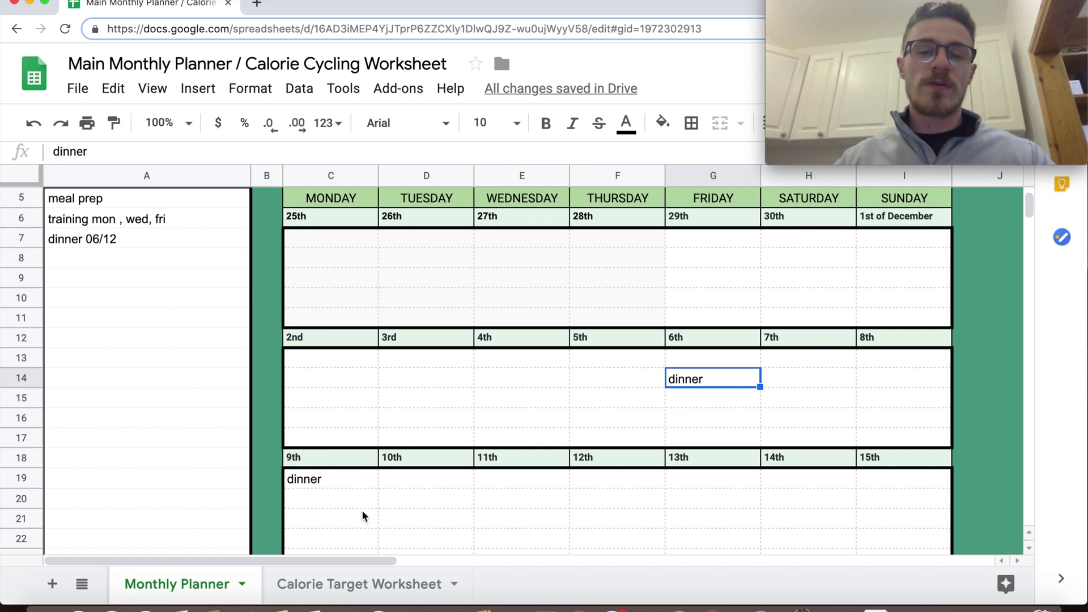
{"action": "left_click", "coordinate": [319, 588]}
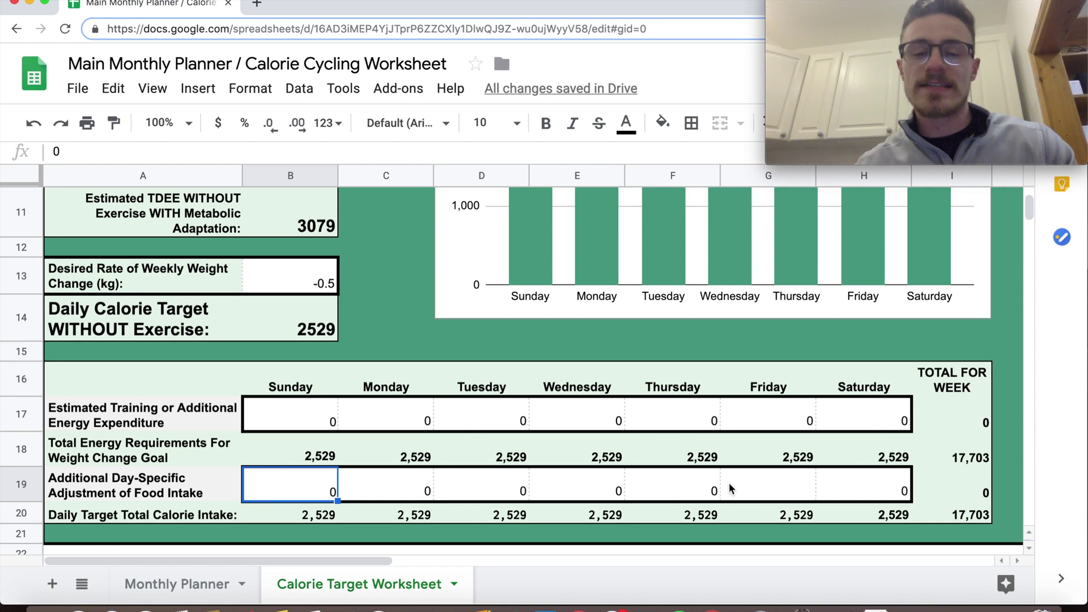
{"action": "left_click", "coordinate": [591, 479]}
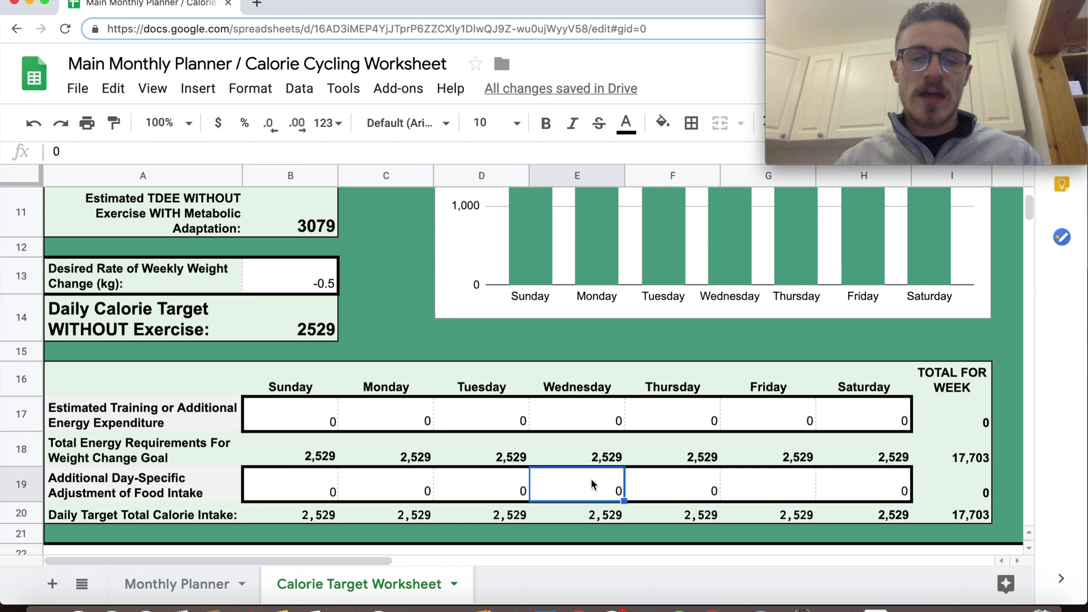
{"action": "left_click", "coordinate": [192, 587]}
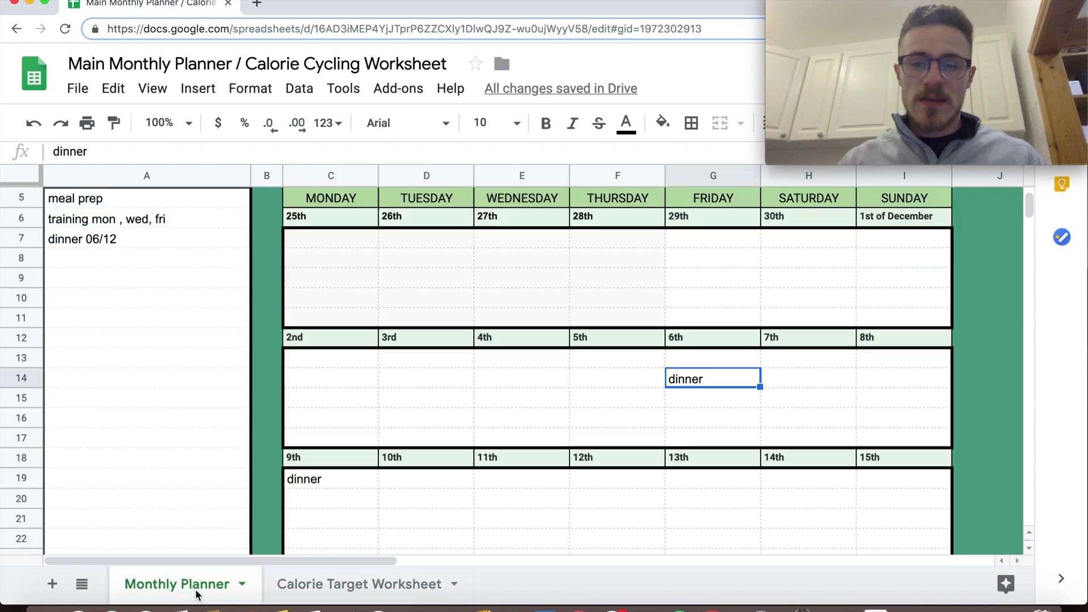
{"action": "left_click", "coordinate": [321, 591]}
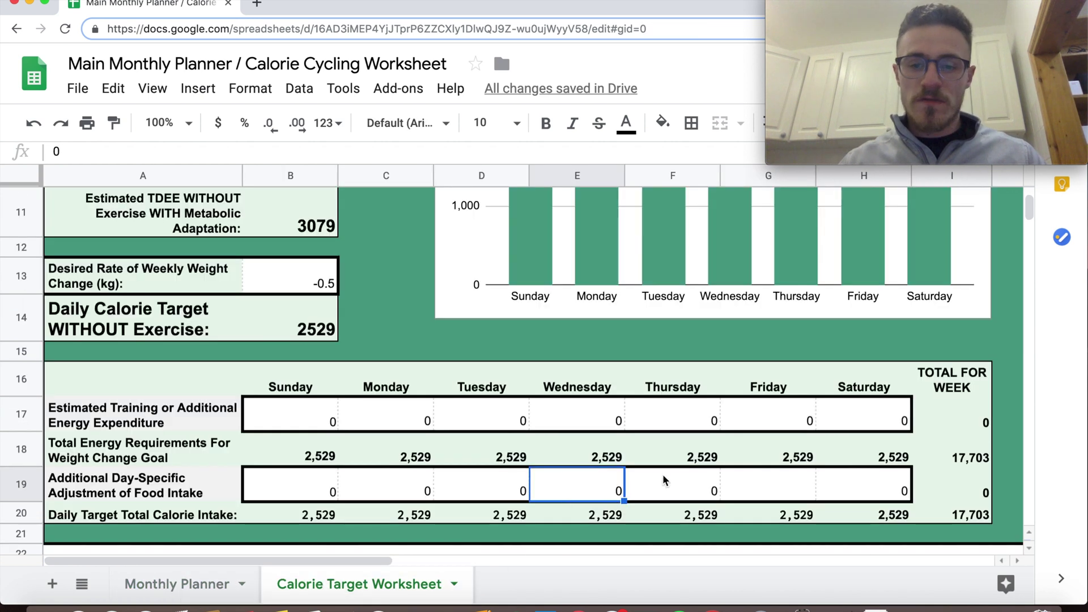
Step: Set Friday's Additional Day-Specific Adjustment of Food Intake to 1500
{"action": "left_click", "coordinate": [676, 482]}
{"action": "left_click", "coordinate": [759, 482]}
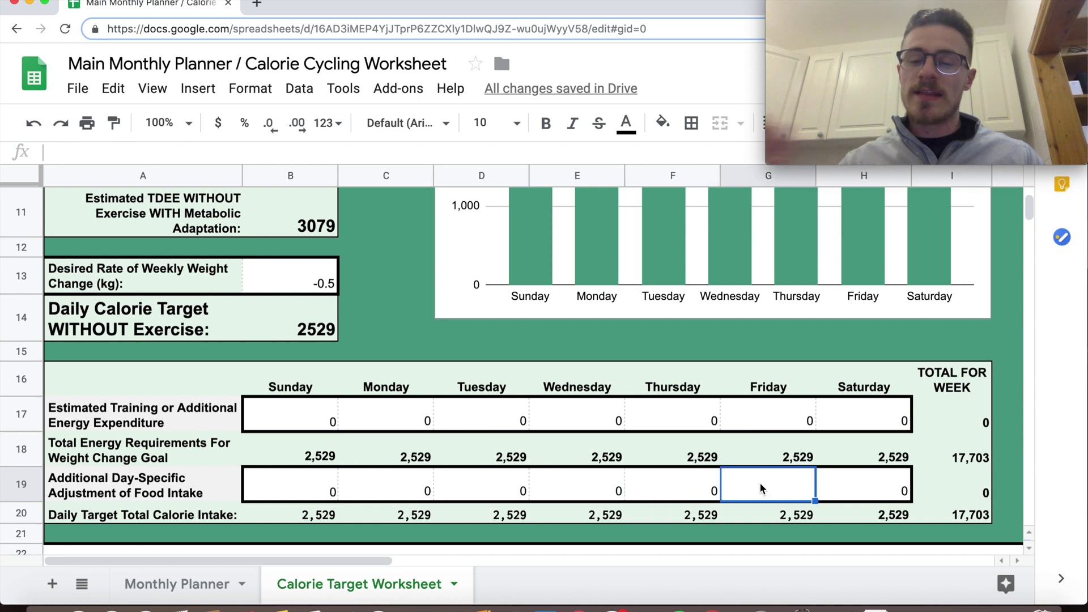
{"action": "type", "text": "100"}
{"action": "key", "text": "BackSpace"}
{"action": "key", "text": "BackSpace"}
{"action": "type", "text": "2"}
{"action": "key", "text": "BackSpace"}
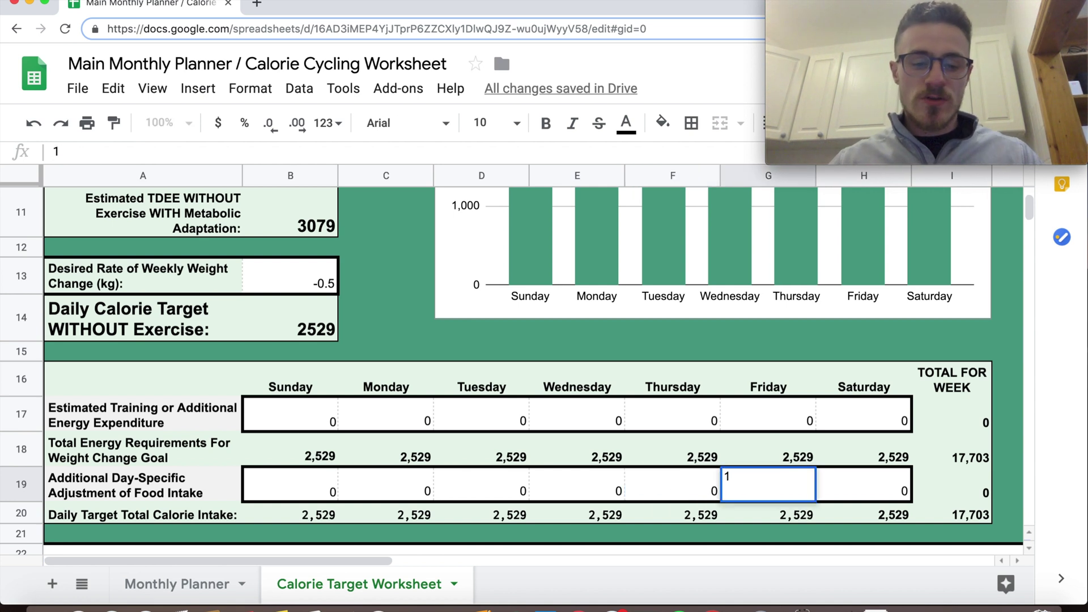
{"action": "type", "text": "500"}
{"action": "key", "text": "Left"}
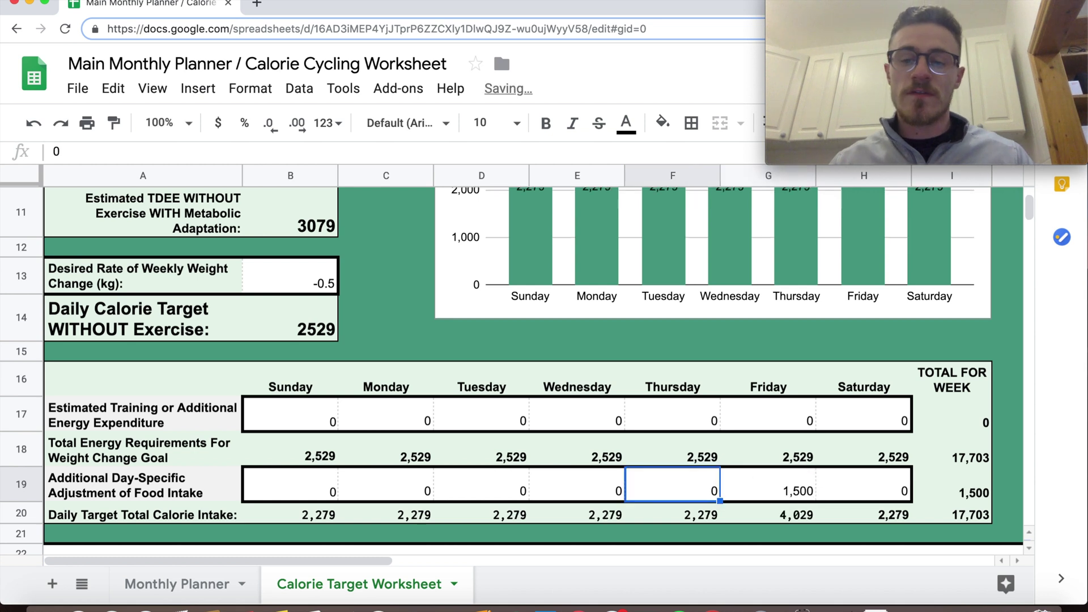
Step: Examine the Daily Calorie Targets chart and the Daily Target Total Calorie Intake row, comparing Friday with the other days
{"action": "key", "text": "Up"}
{"action": "key", "text": "Up"}
{"action": "key", "text": "Up"}
{"action": "key", "text": "Up"}
{"action": "key", "text": "Up"}
{"action": "key", "text": "Up"}
{"action": "key", "text": "Up"}
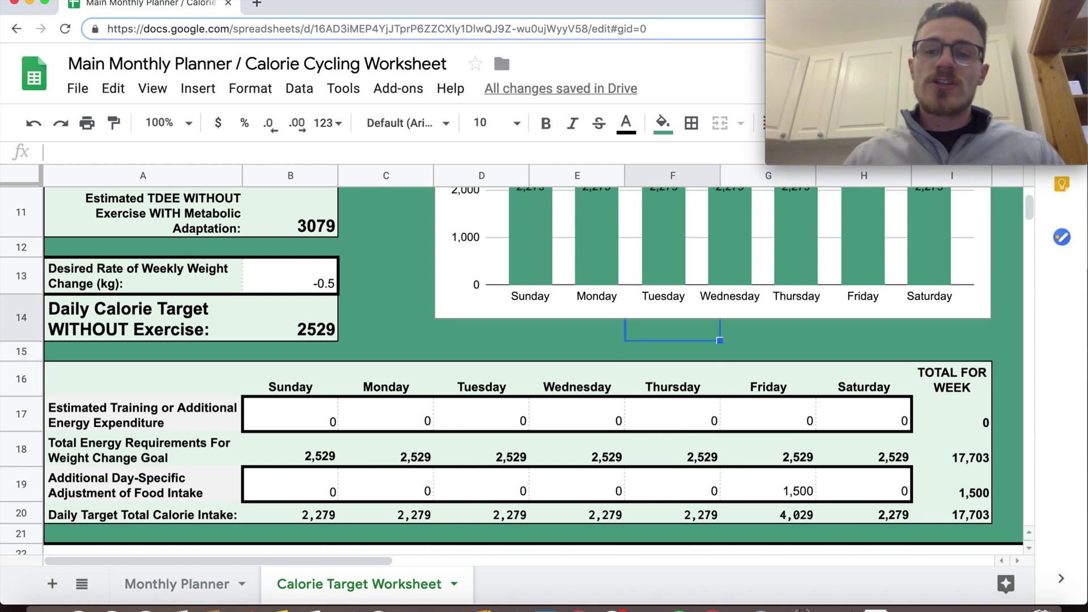
{"action": "key", "text": "Up"}
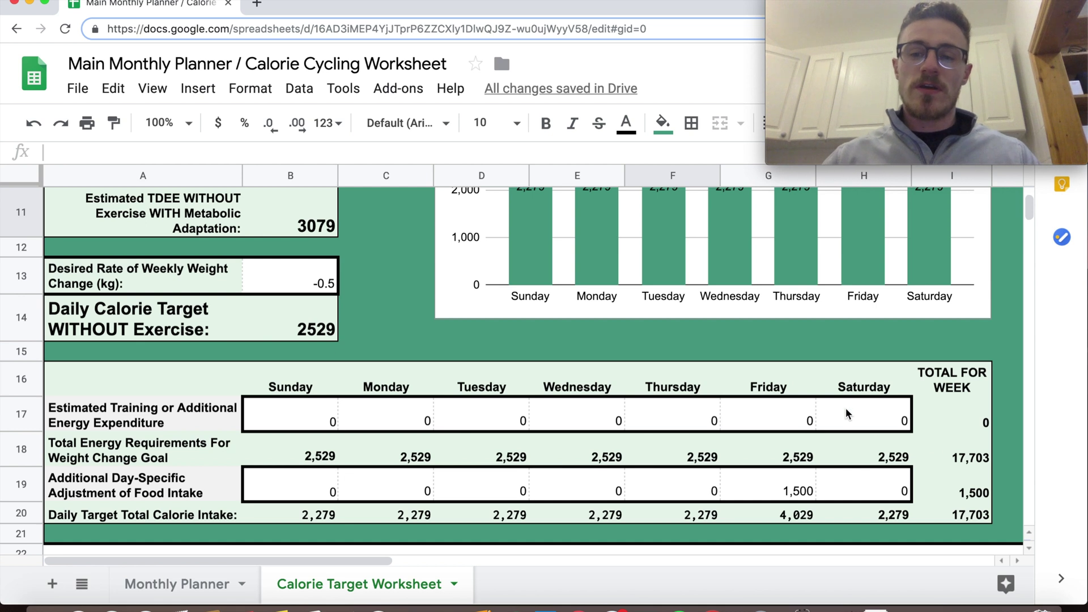
{"action": "scroll", "coordinate": [846, 407], "scroll_direction": "up", "scroll_amount": 3}
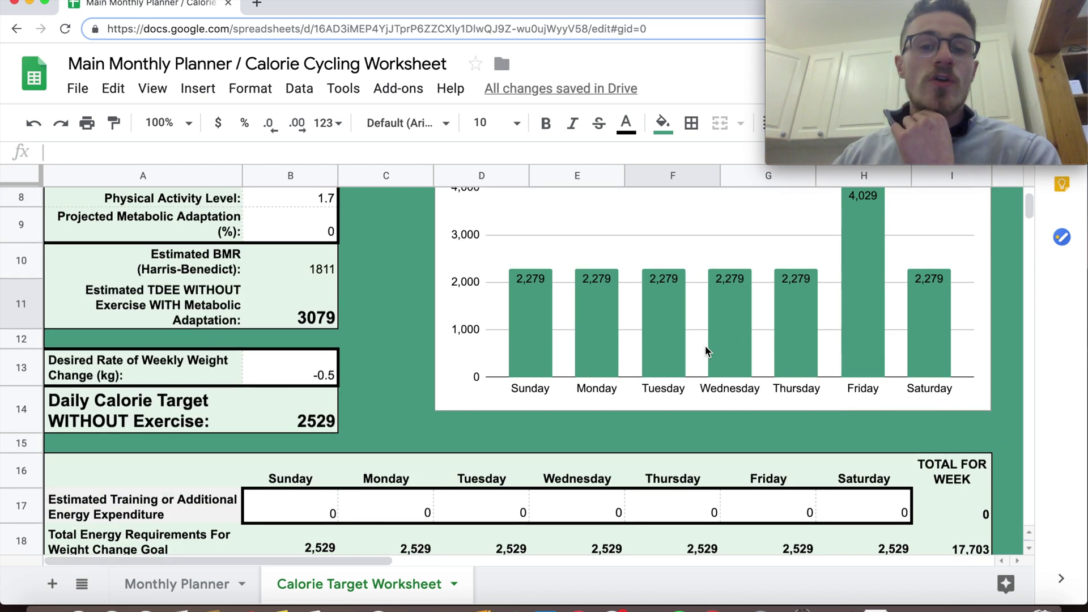
{"action": "scroll", "coordinate": [886, 331], "scroll_direction": "up", "scroll_amount": 1}
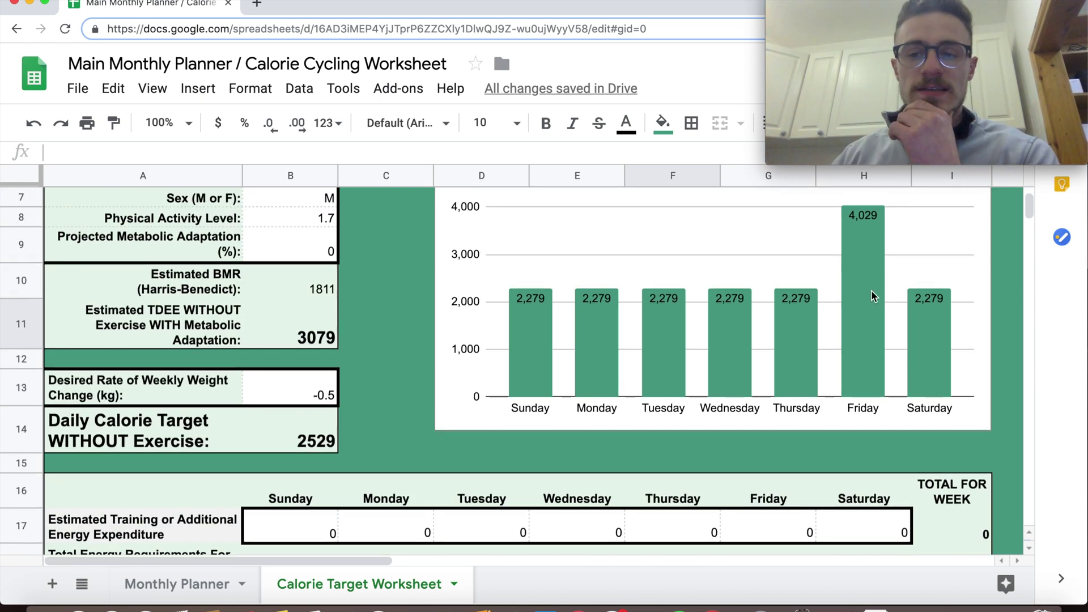
{"action": "scroll", "coordinate": [873, 299], "scroll_direction": "up", "scroll_amount": 3}
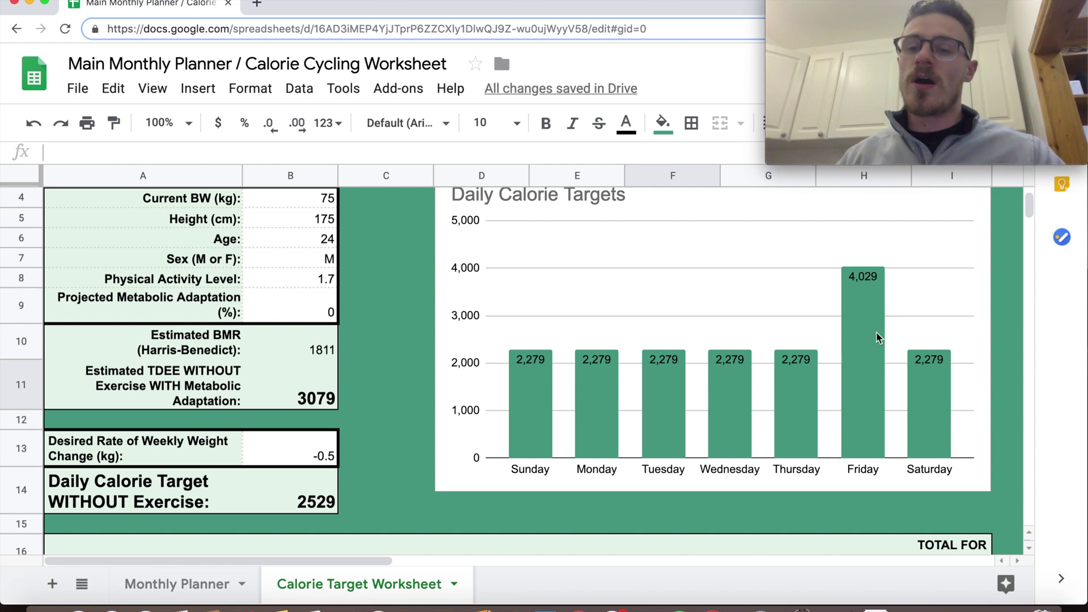
{"action": "scroll", "coordinate": [824, 393], "scroll_direction": "up", "scroll_amount": 5}
{"action": "scroll", "coordinate": [824, 392], "scroll_direction": "down", "scroll_amount": 7}
{"action": "scroll", "coordinate": [700, 390], "scroll_direction": "down", "scroll_amount": 5}
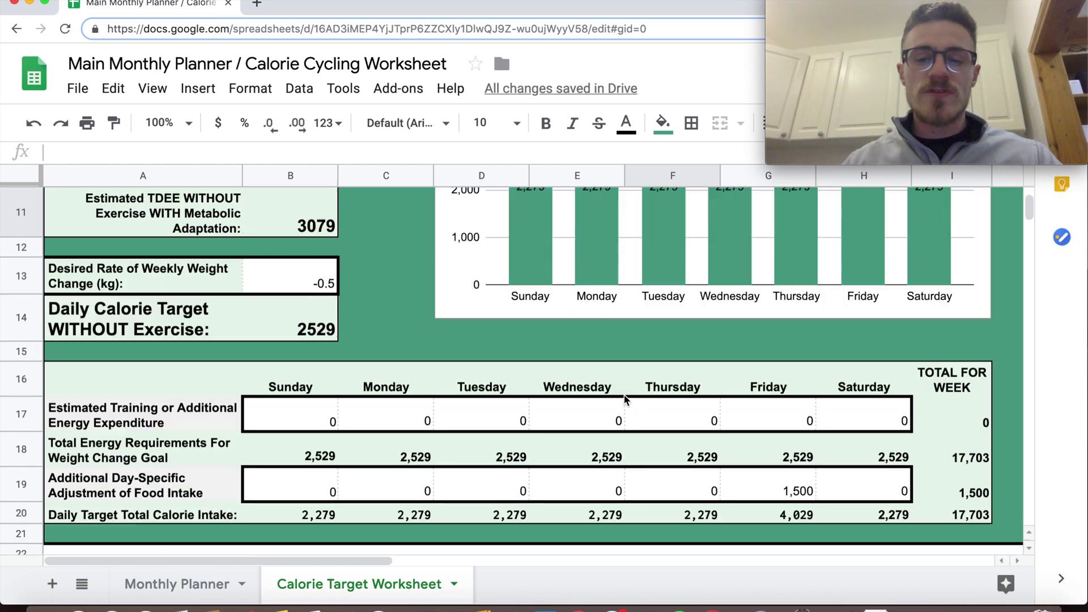
Step: Set Tuesday's Additional Day-Specific Adjustment of Food Intake to 1000 and check the Daily Calorie Targets chart
{"action": "left_click", "coordinate": [491, 434]}
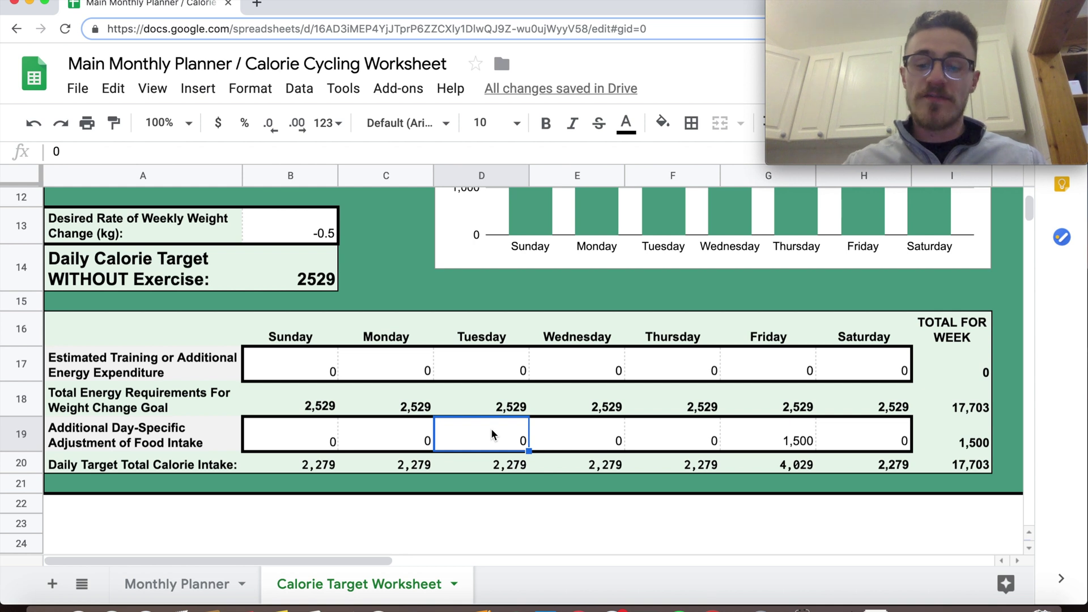
{"action": "type", "text": "1000"}
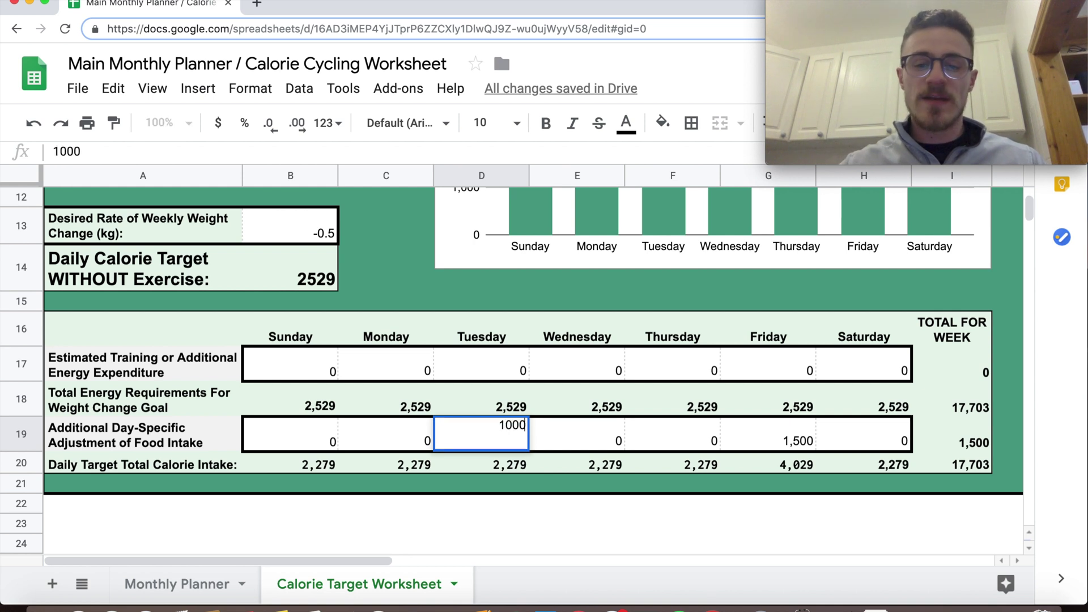
{"action": "left_click", "coordinate": [580, 464]}
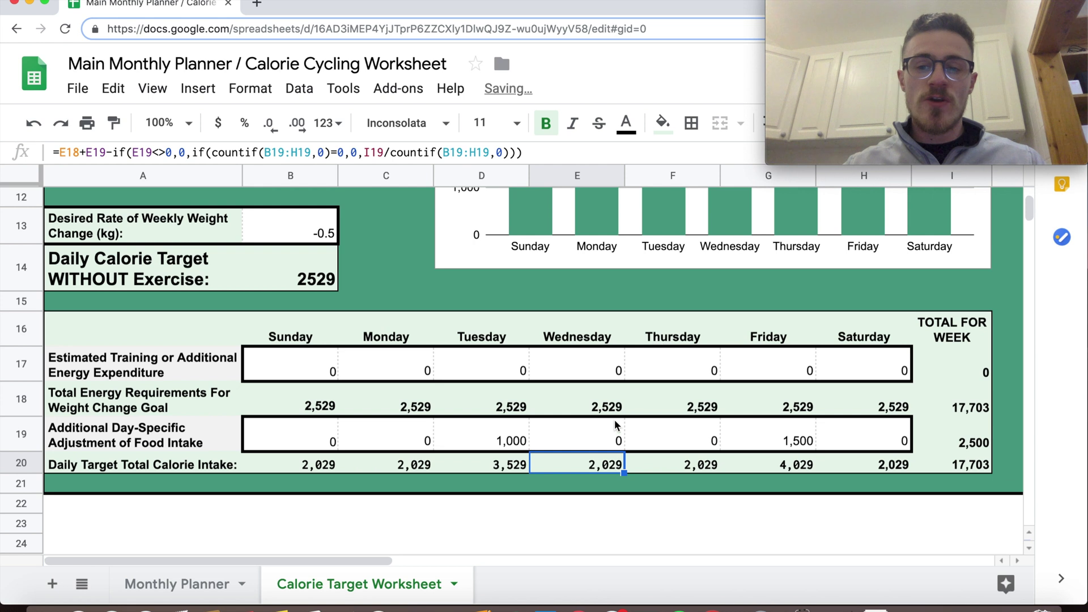
{"action": "scroll", "coordinate": [612, 425], "scroll_direction": "up", "scroll_amount": 5}
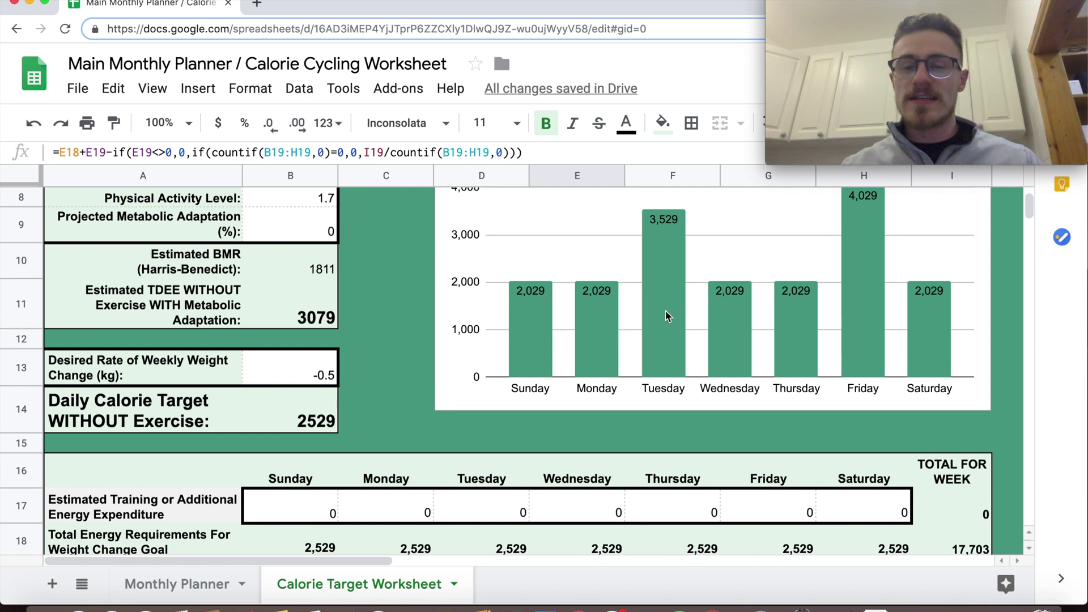
{"action": "scroll", "coordinate": [668, 317], "scroll_direction": "up", "scroll_amount": 3}
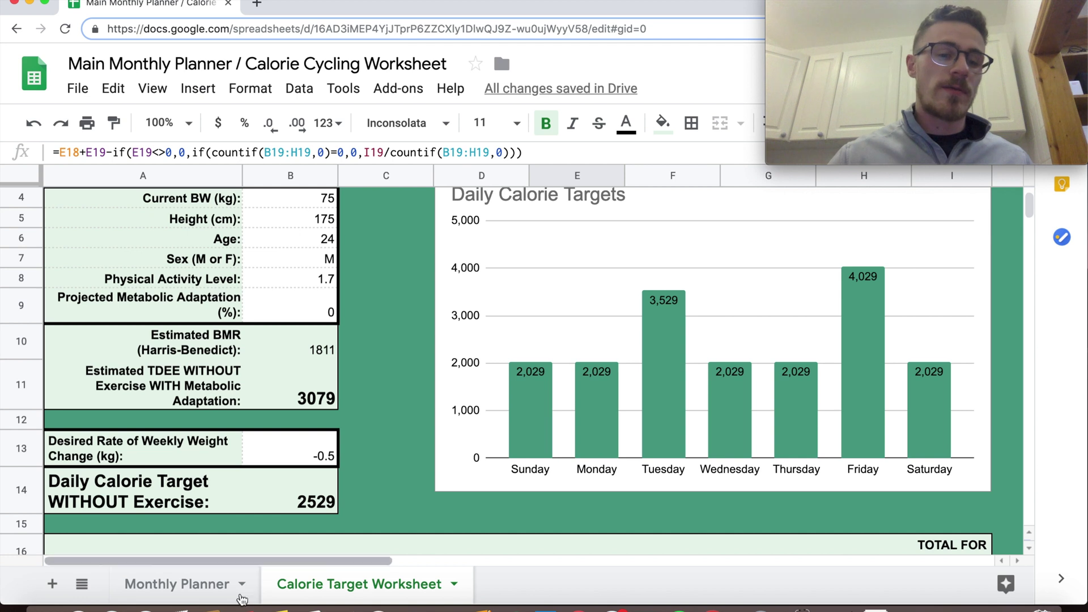
Step: Compare the events in the Monthly Planner with the daily targets in the Calorie Target Worksheet, ending on the Monthly Planner
{"action": "left_click", "coordinate": [212, 586]}
{"action": "left_click", "coordinate": [326, 585]}
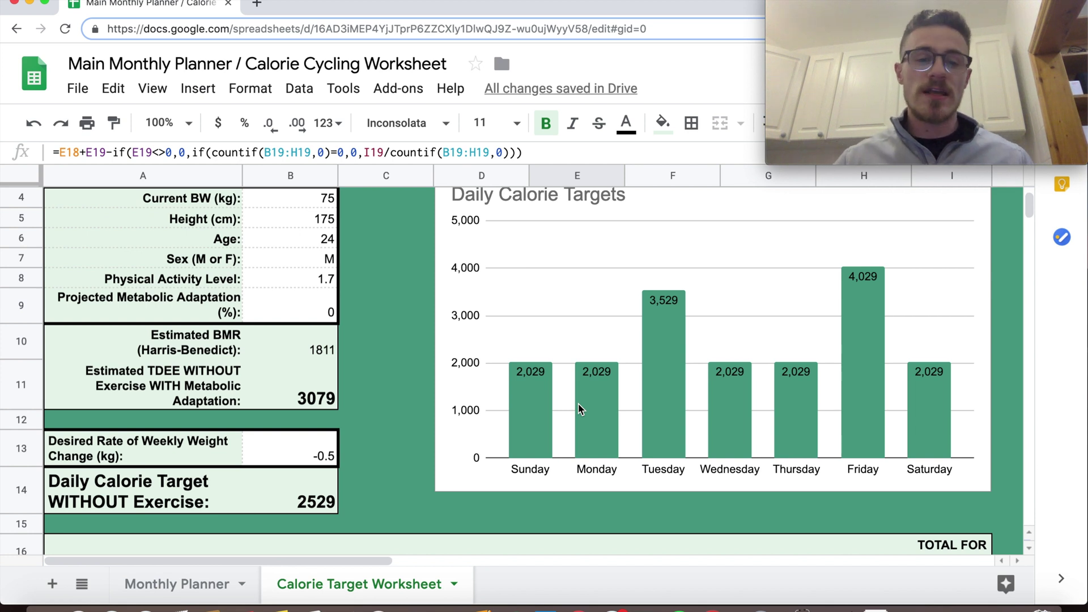
{"action": "left_click", "coordinate": [191, 587]}
{"action": "left_click", "coordinate": [320, 588]}
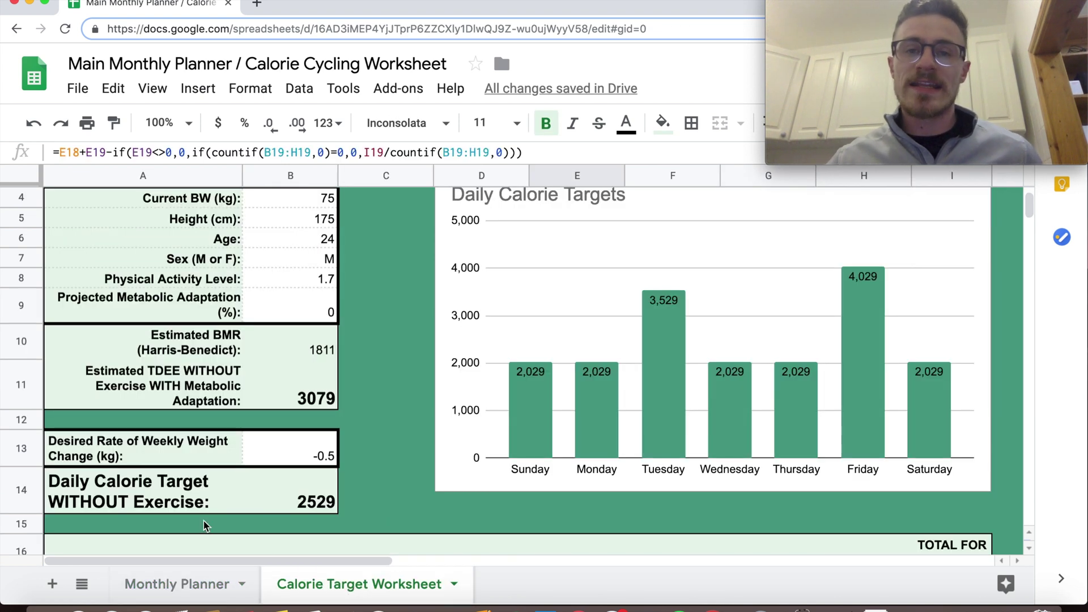
{"action": "left_click", "coordinate": [195, 585]}
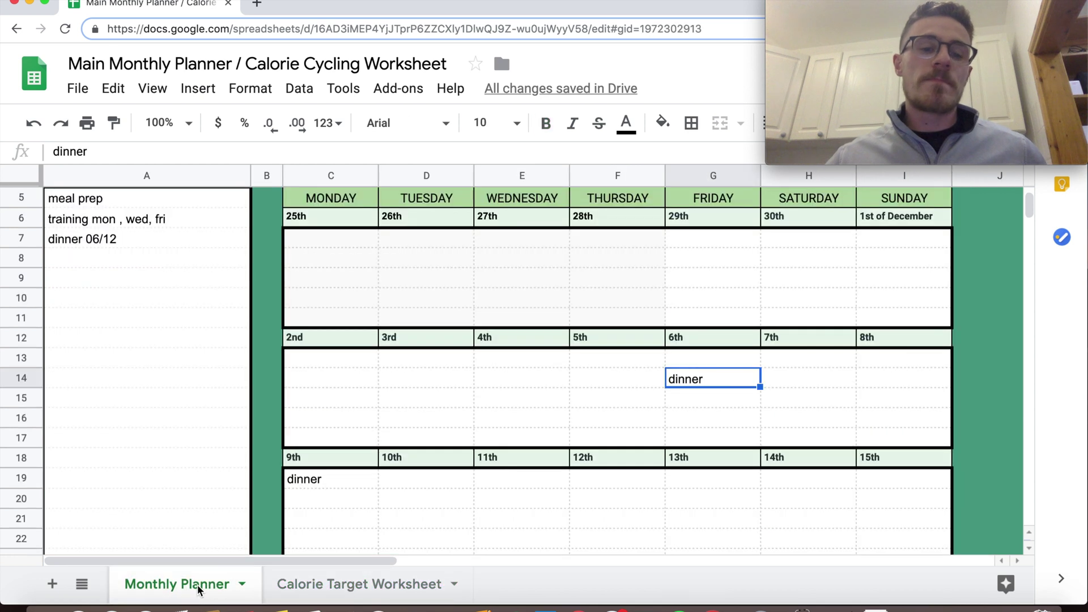
{"action": "left_click", "coordinate": [334, 578]}
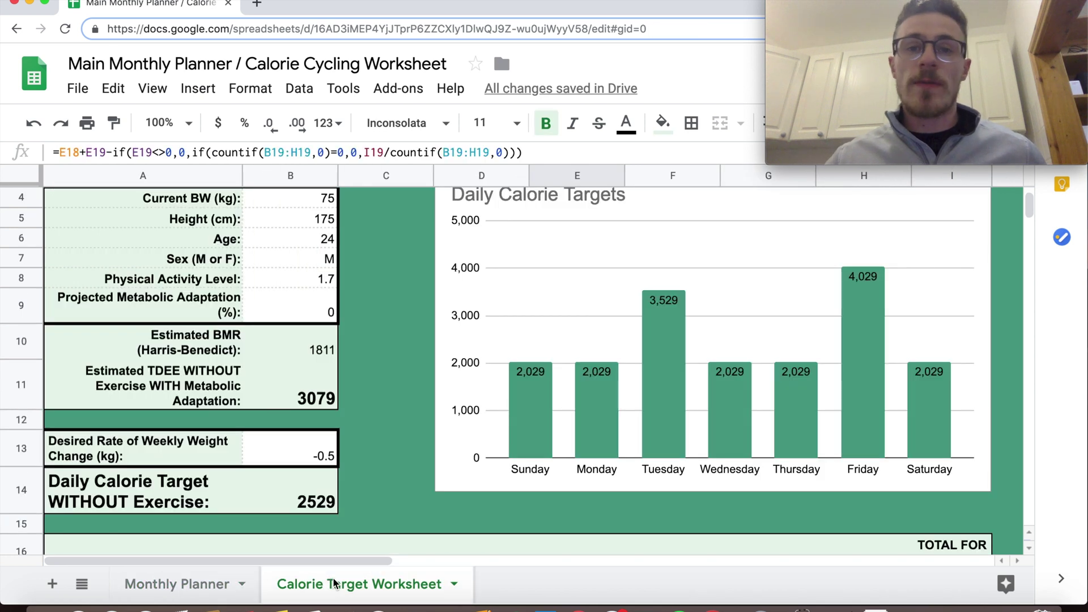
{"action": "left_click", "coordinate": [198, 592]}
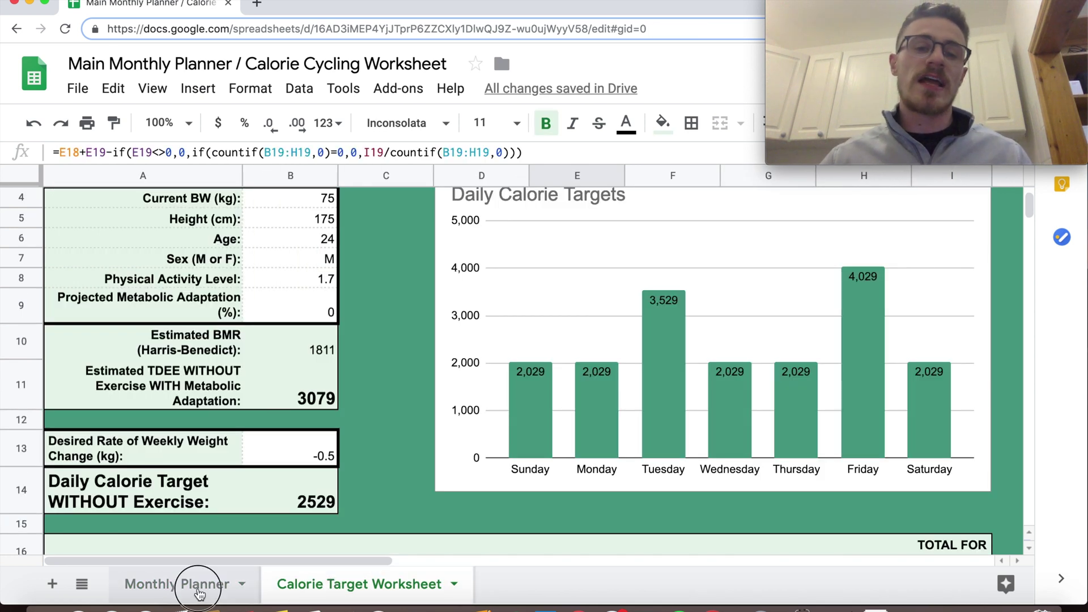